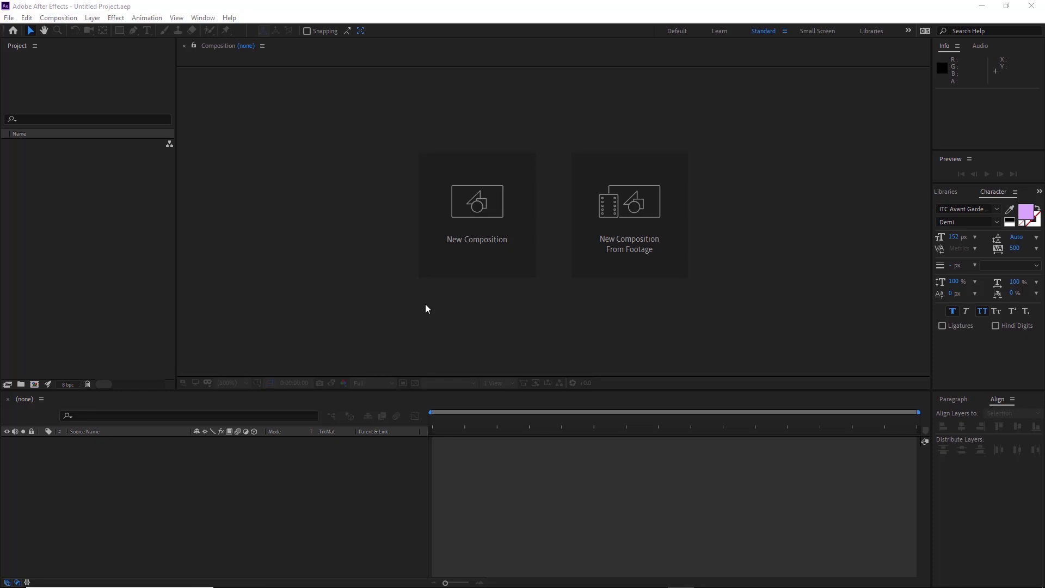
# Create Comp 1 at the default 1920×1080 HD settings and add a full-frame dark purple solid
pyautogui.click(488, 205)
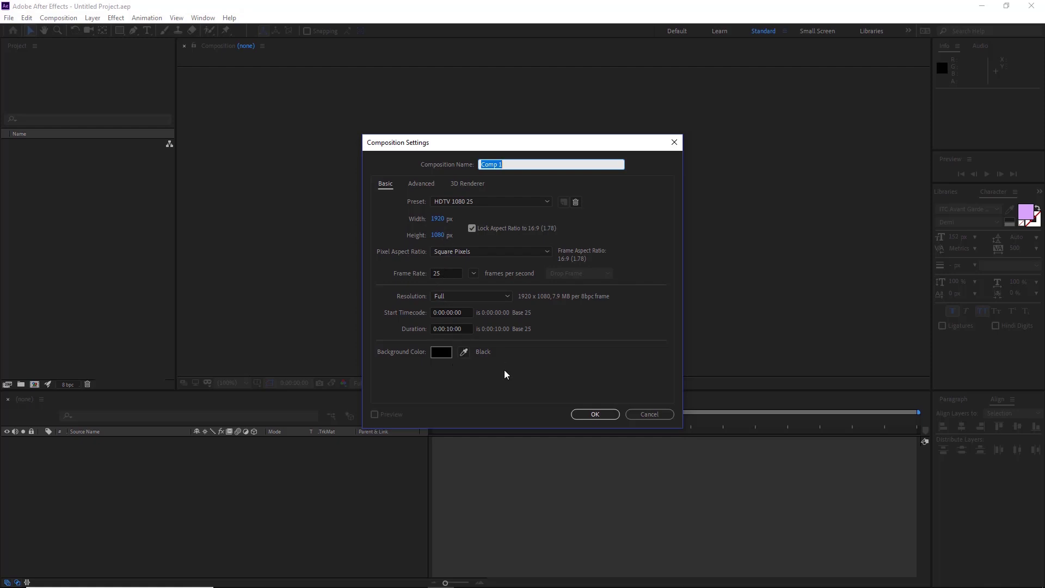
pyautogui.click(611, 417)
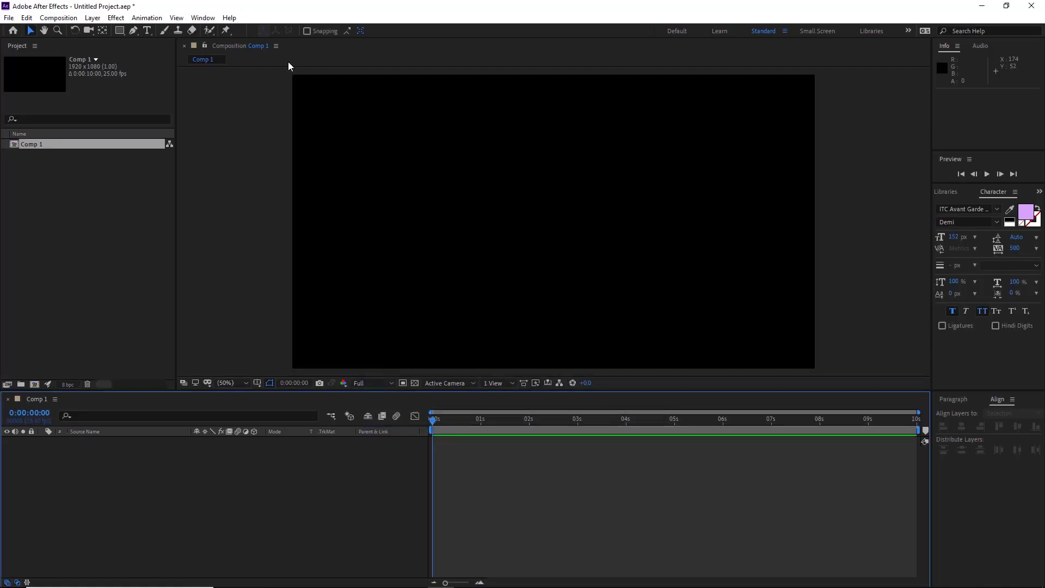
pyautogui.click(92, 18)
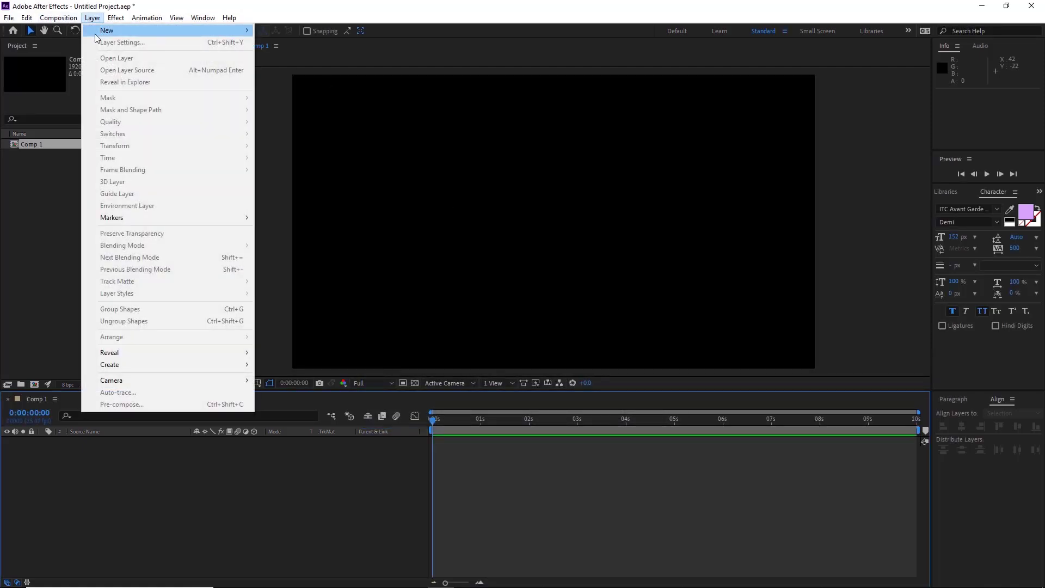
pyautogui.moveTo(104, 32)
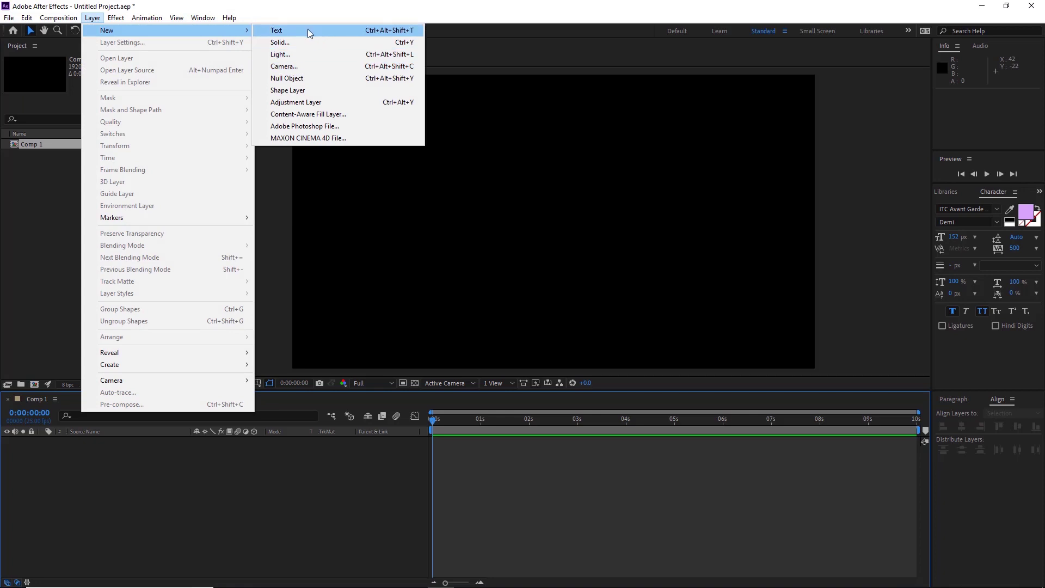
pyautogui.click(303, 42)
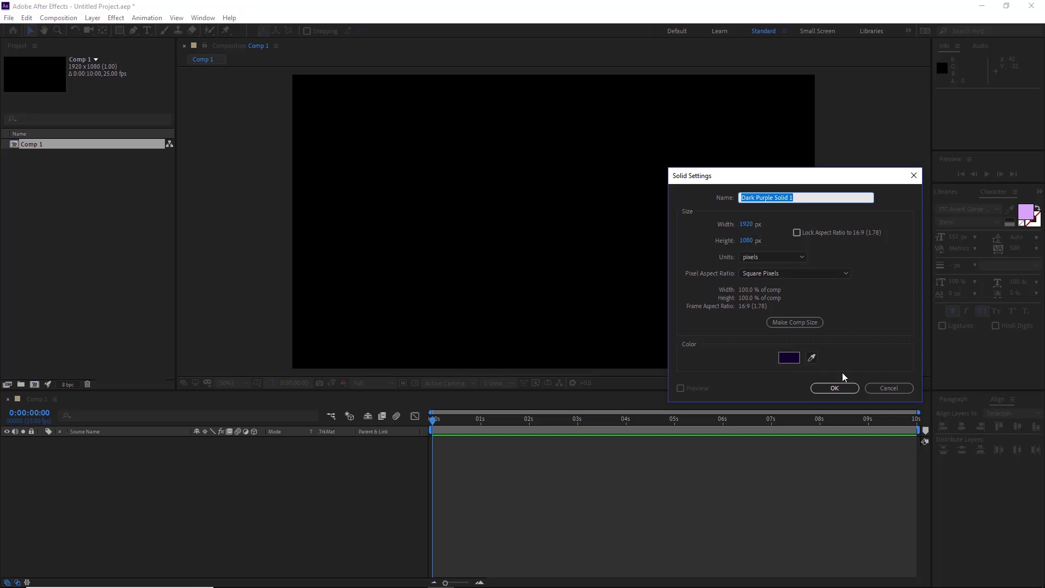
pyautogui.click(833, 388)
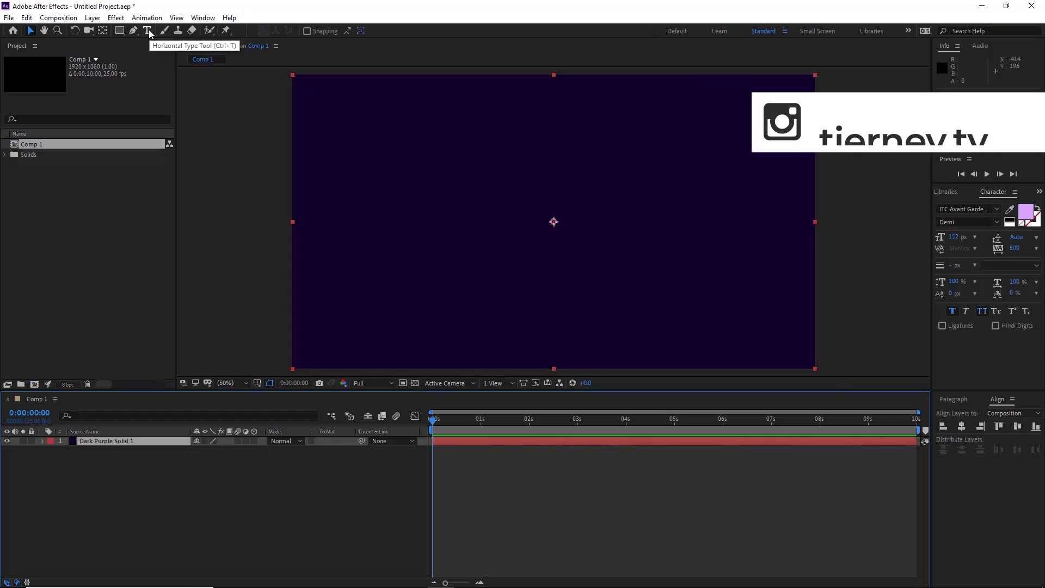
# Add a text layer reading 'ROUND AND ROUND AND', shrink it to 69 px, and nudge it down-right
pyautogui.click(149, 31)
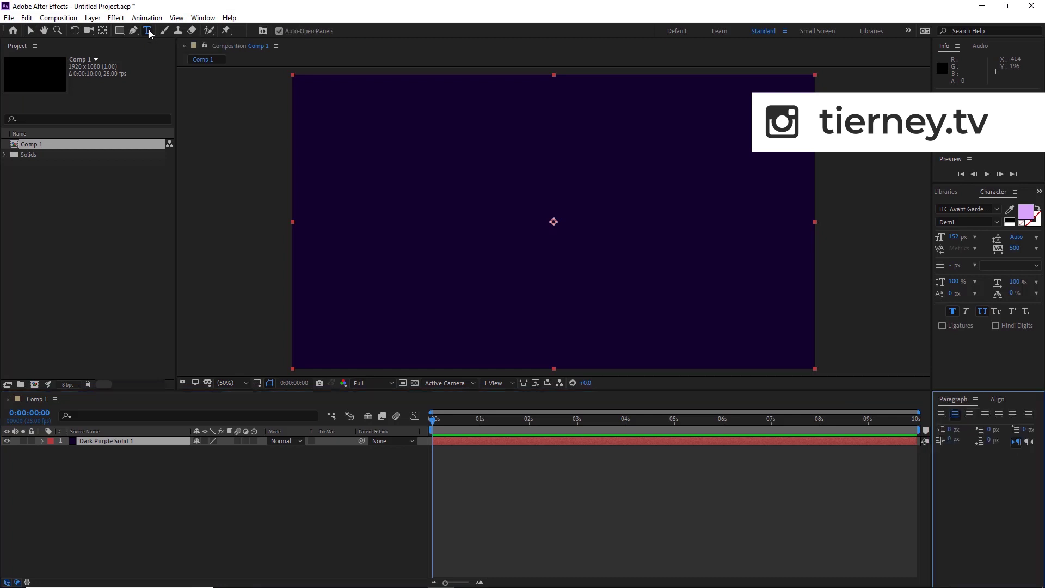
pyautogui.click(452, 201)
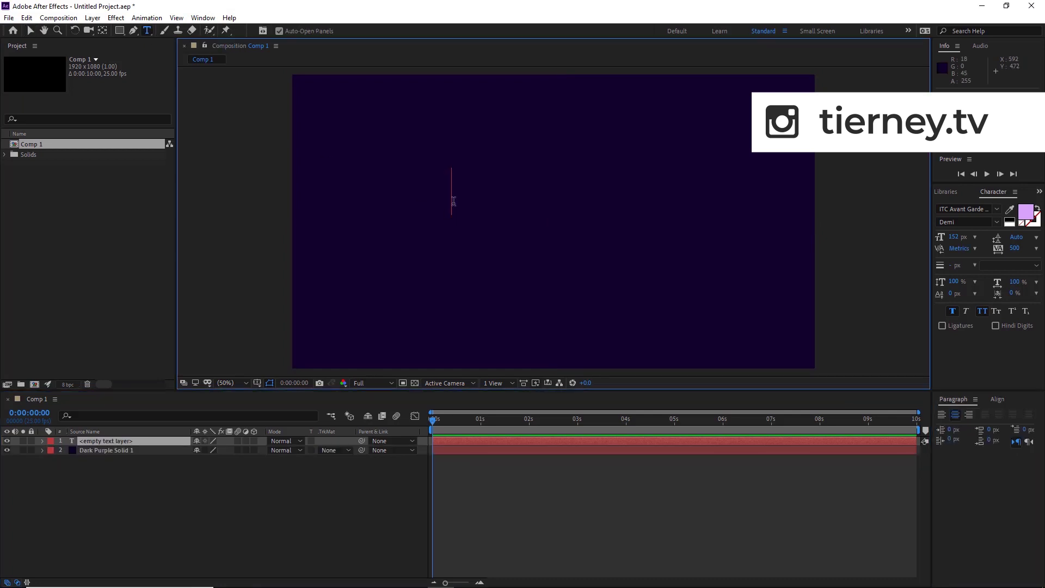
pyautogui.write('ROUND ')
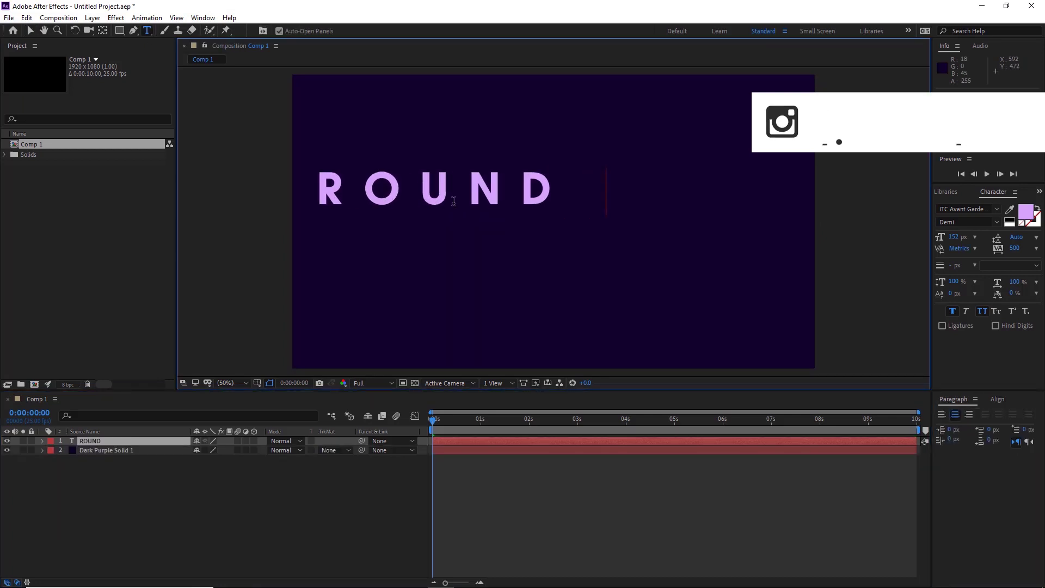
pyautogui.write('AND ROUND')
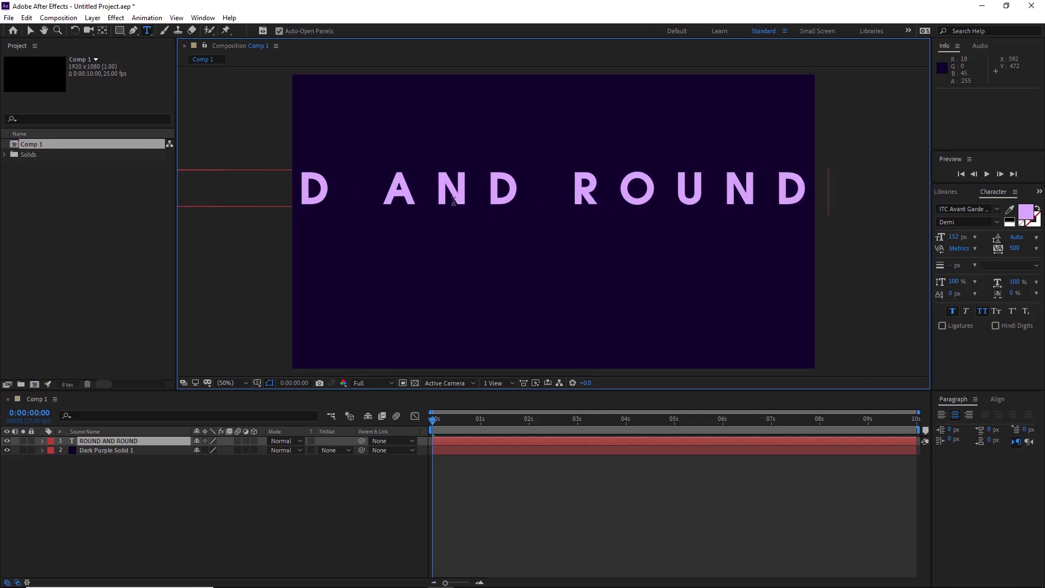
pyautogui.write(' AND')
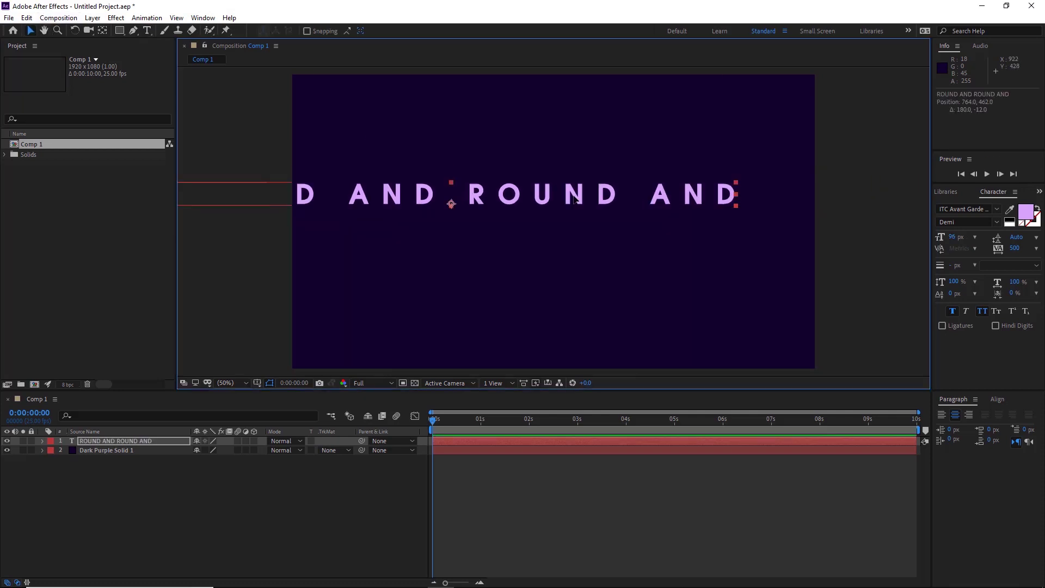
pyautogui.moveTo(446, 201); pyautogui.dragTo(549, 206)
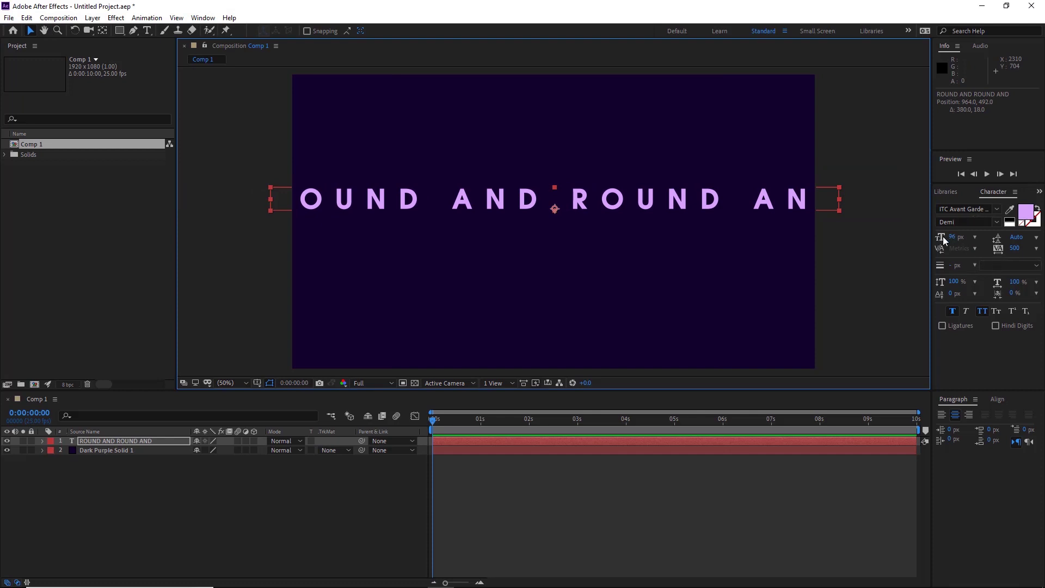
pyautogui.moveTo(952, 237); pyautogui.dragTo(940, 238)
pyautogui.moveTo(714, 205); pyautogui.dragTo(719, 219)
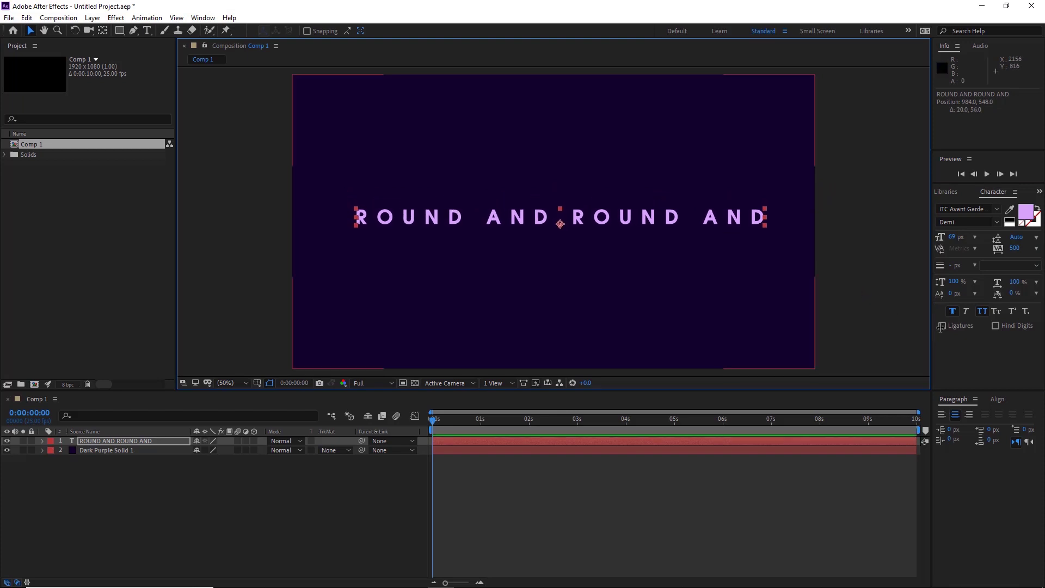
# Center the text layer horizontally and vertically in the composition
pyautogui.click(997, 400)
pyautogui.click(962, 426)
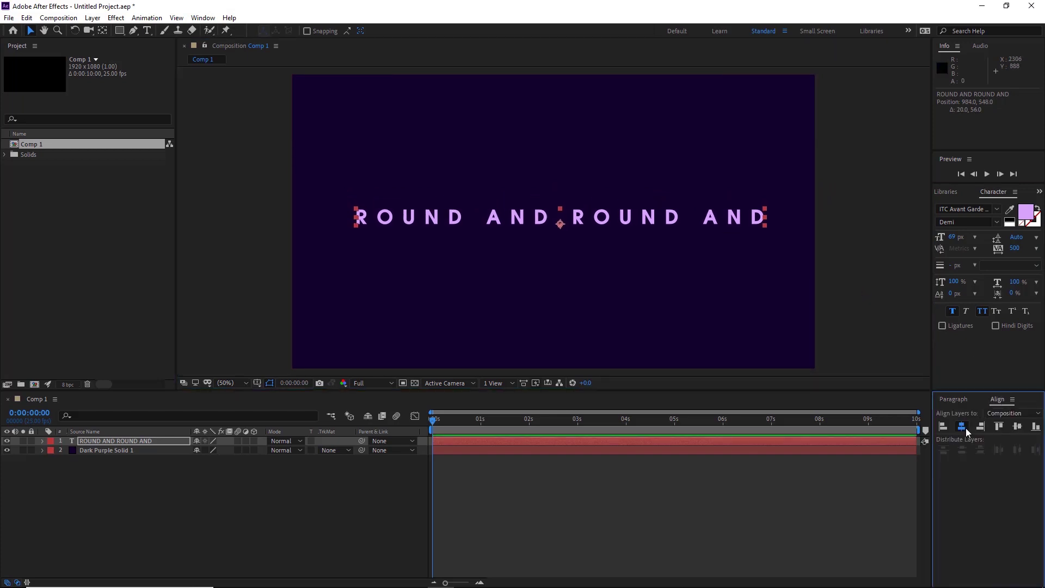
pyautogui.click(1019, 429)
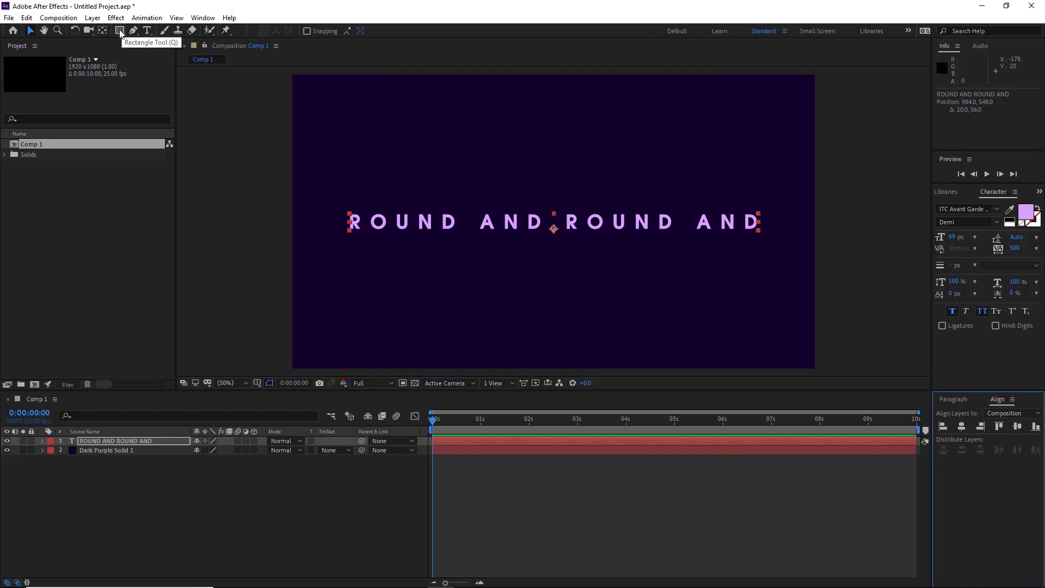
# Draw a rounded-rectangle mask over the middle of the text
pyautogui.click(120, 31)
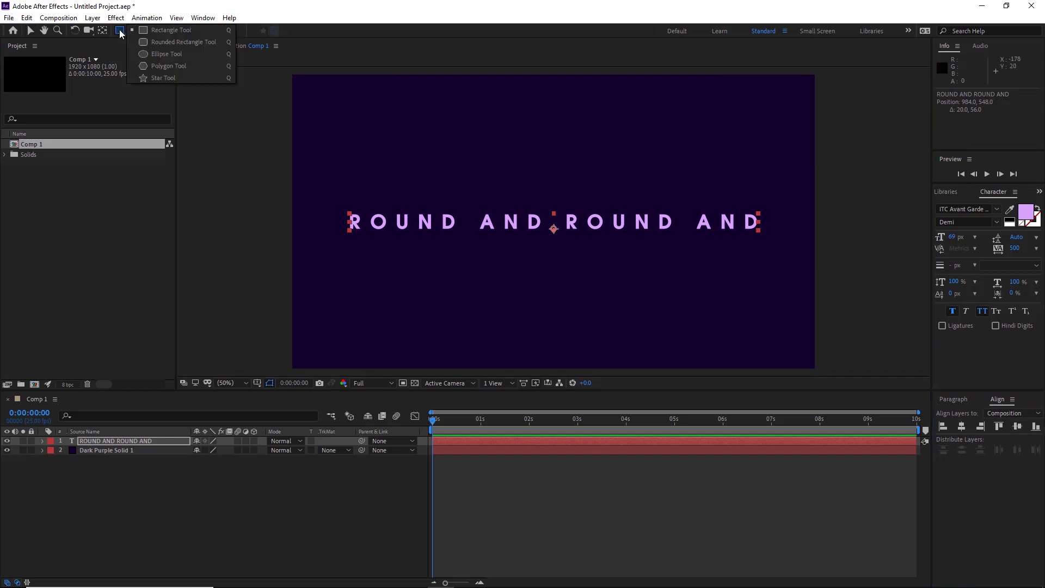
pyautogui.click(198, 45)
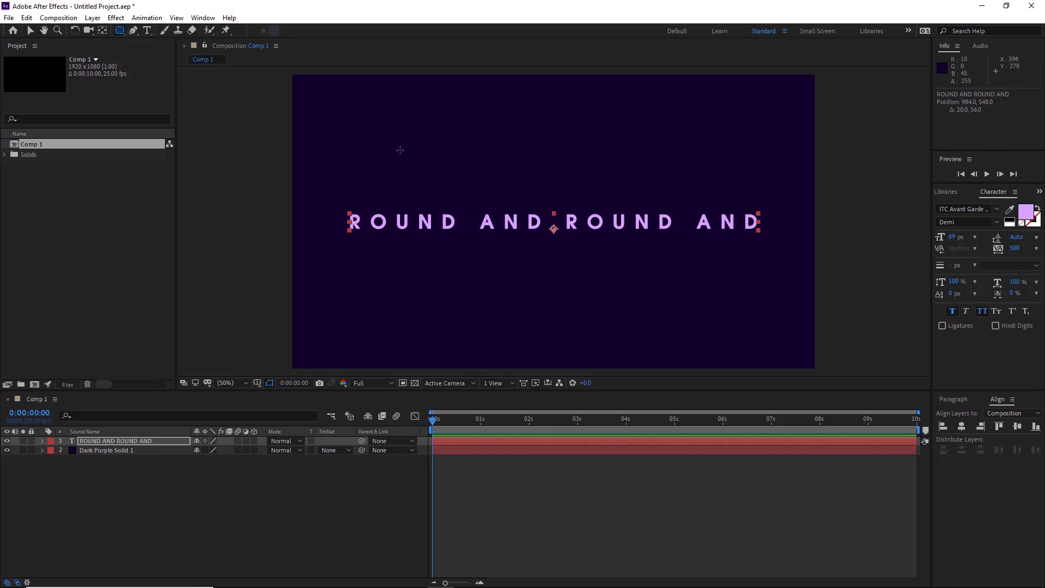
pyautogui.moveTo(396, 160); pyautogui.dragTo(705, 283)
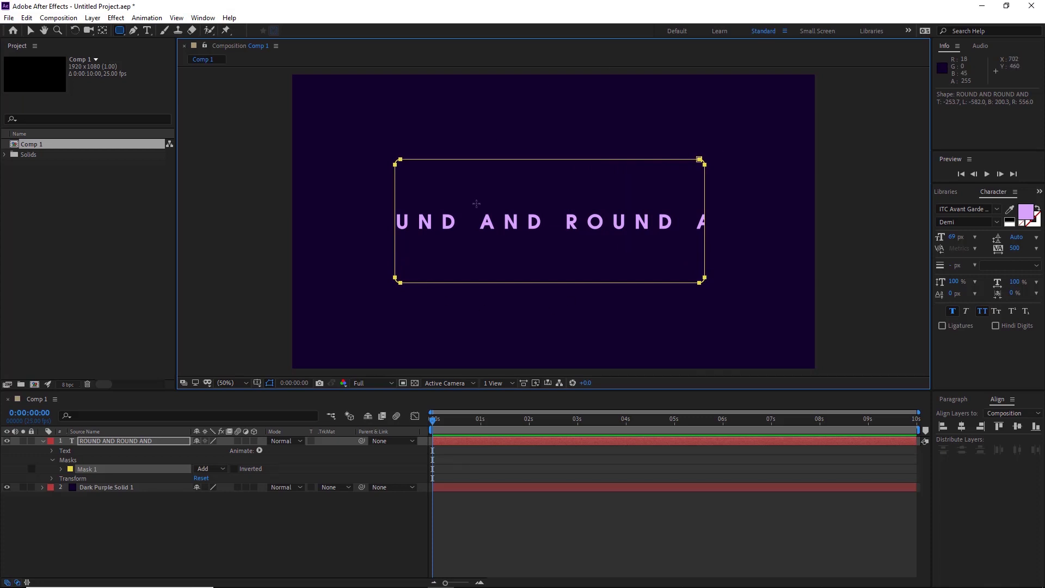
# Set the text layer's Path Options > Path to Mask 1
pyautogui.click(43, 441)
pyautogui.click(44, 441)
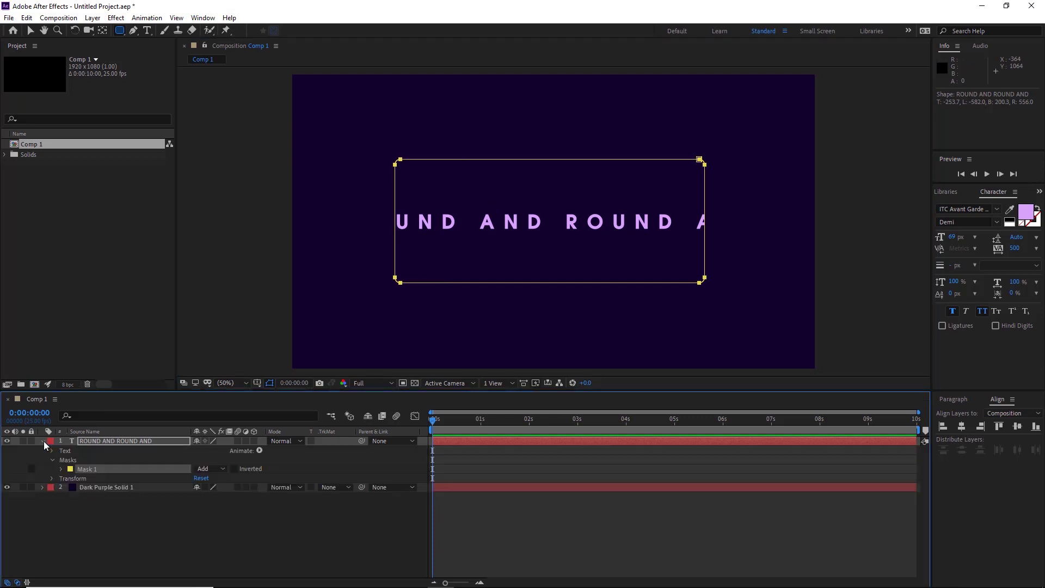
pyautogui.click(44, 441)
pyautogui.click(43, 441)
pyautogui.click(53, 450)
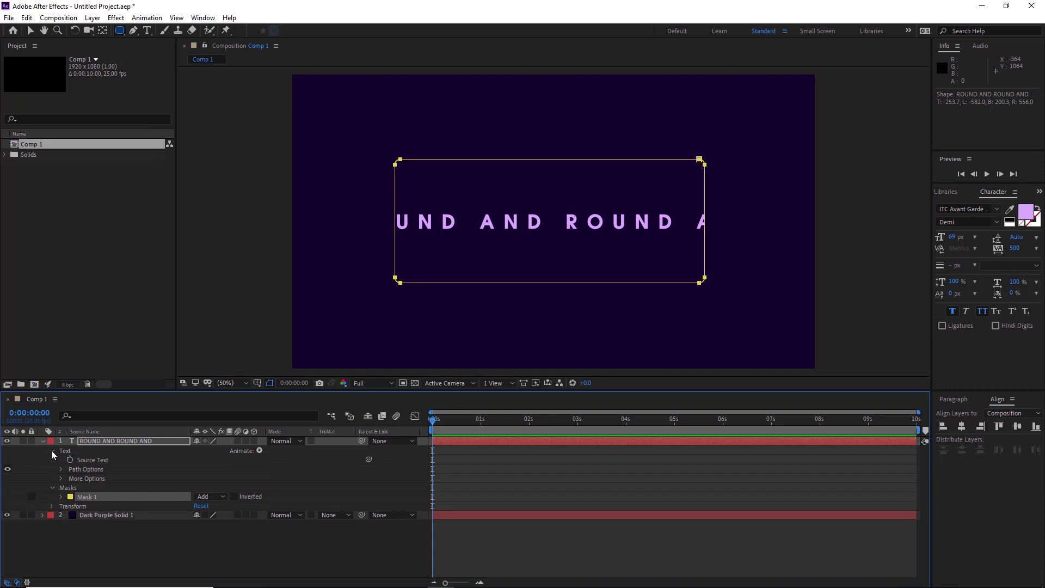
pyautogui.click(61, 469)
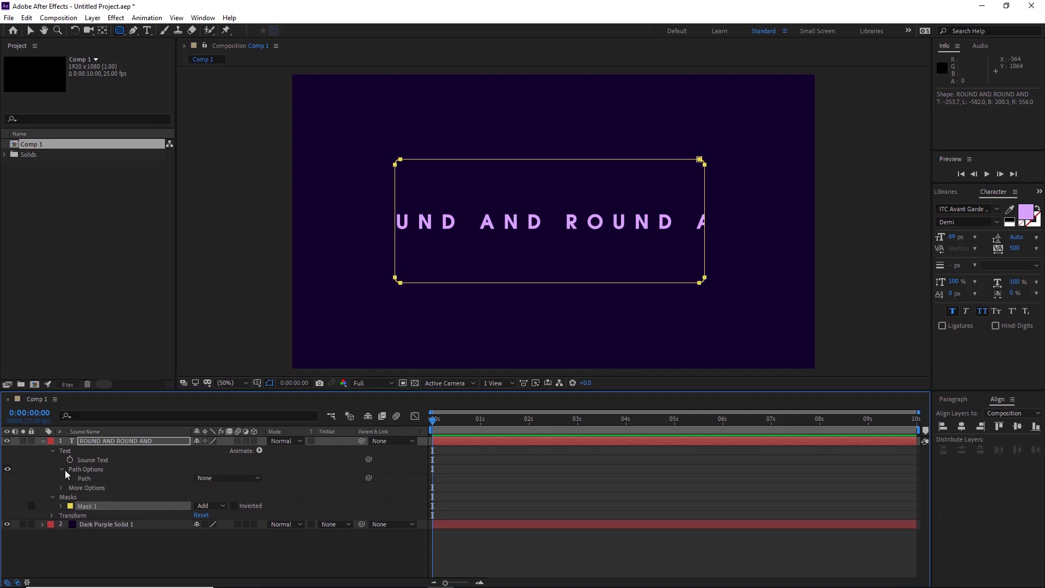
pyautogui.click(253, 482)
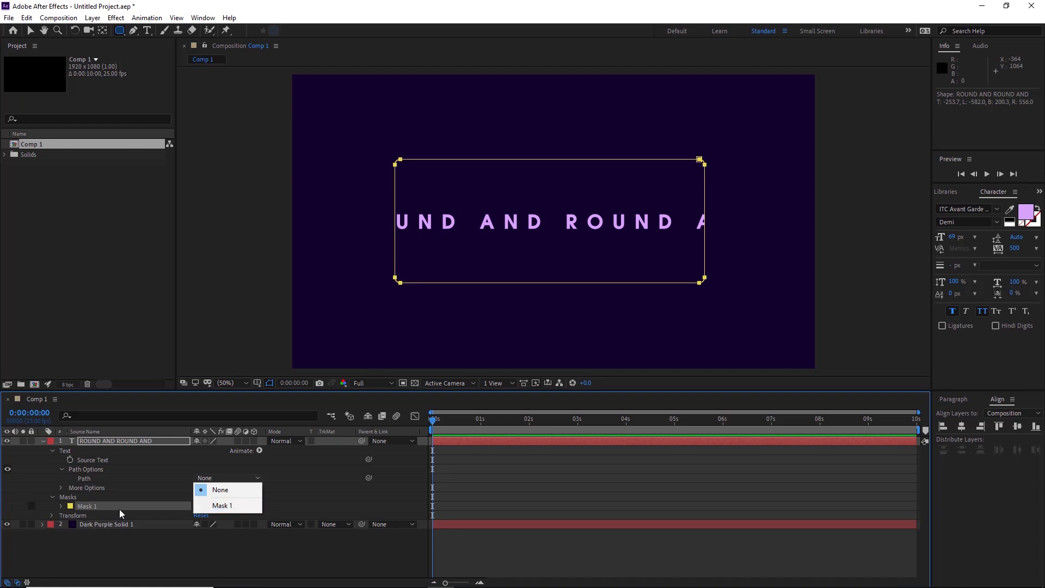
pyautogui.click(221, 506)
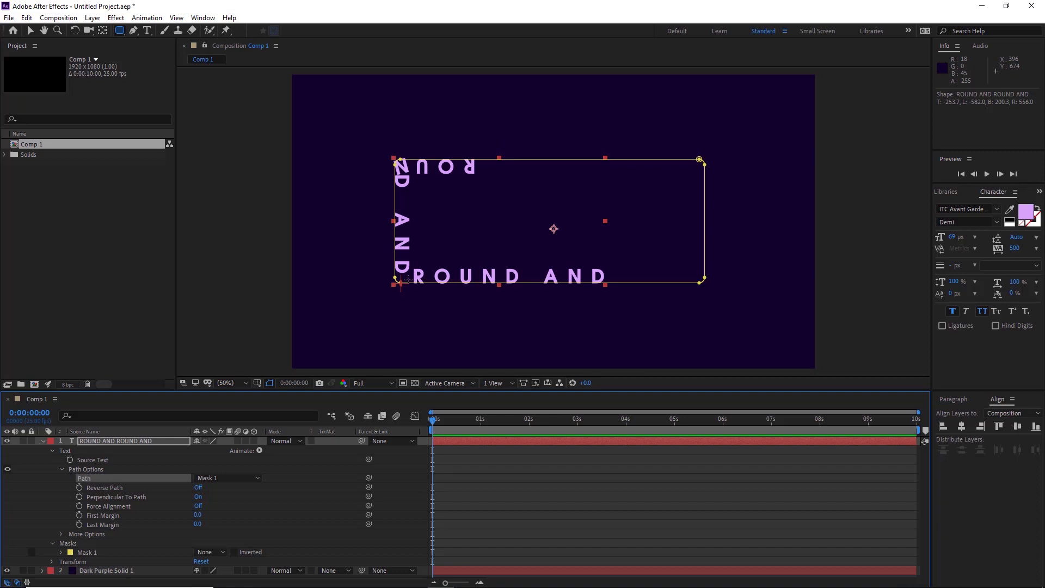
# Turn Reverse Path on, enlarge the text to about 130 px, and offset First Margin
pyautogui.click(198, 487)
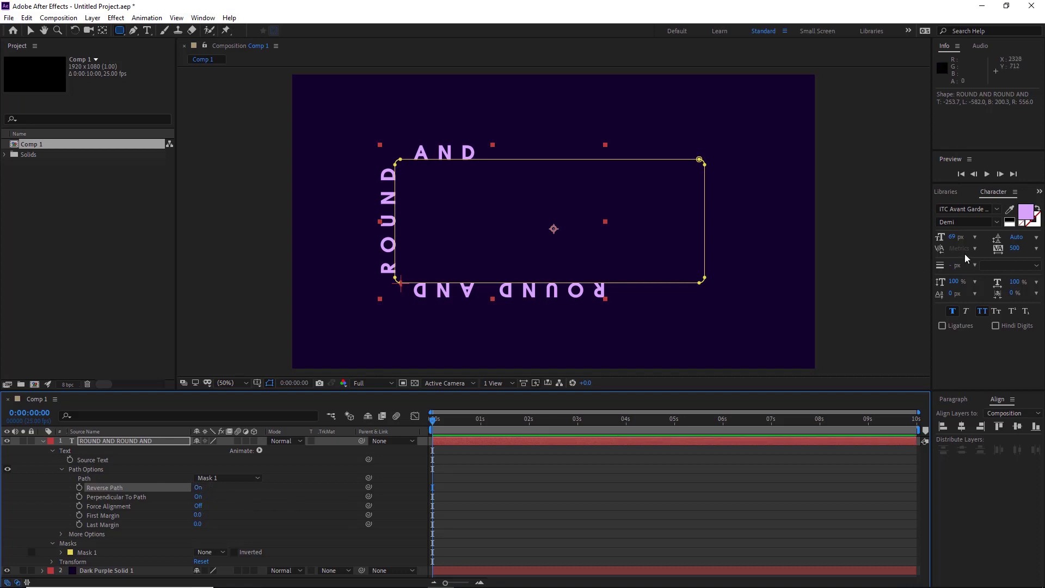
pyautogui.moveTo(955, 242); pyautogui.dragTo(980, 225)
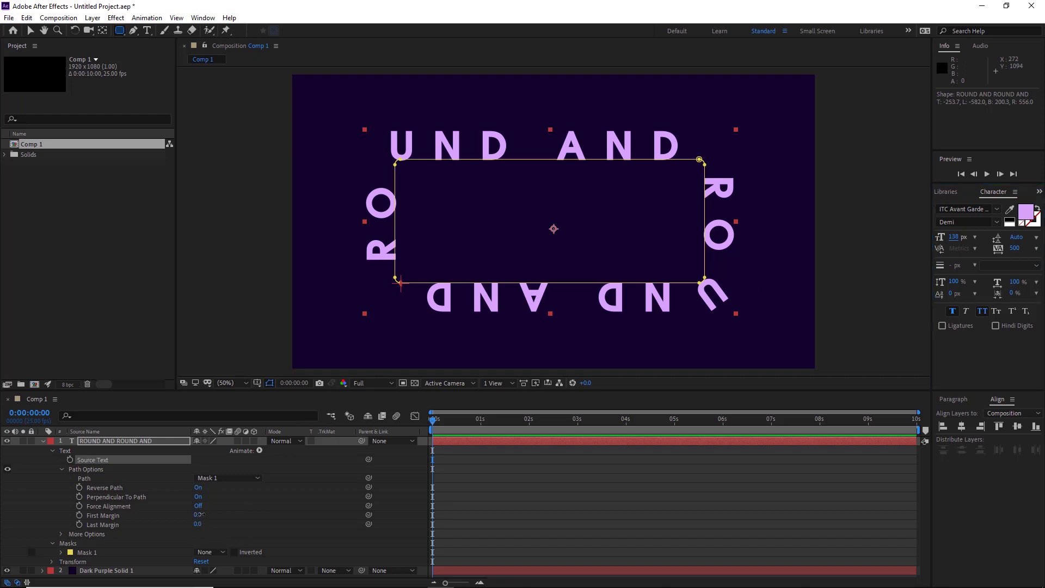
pyautogui.moveTo(198, 518)
pyautogui.mouseDown()
pyautogui.moveTo(527, 451)
pyautogui.moveTo(186, 507)
pyautogui.mouseUp()
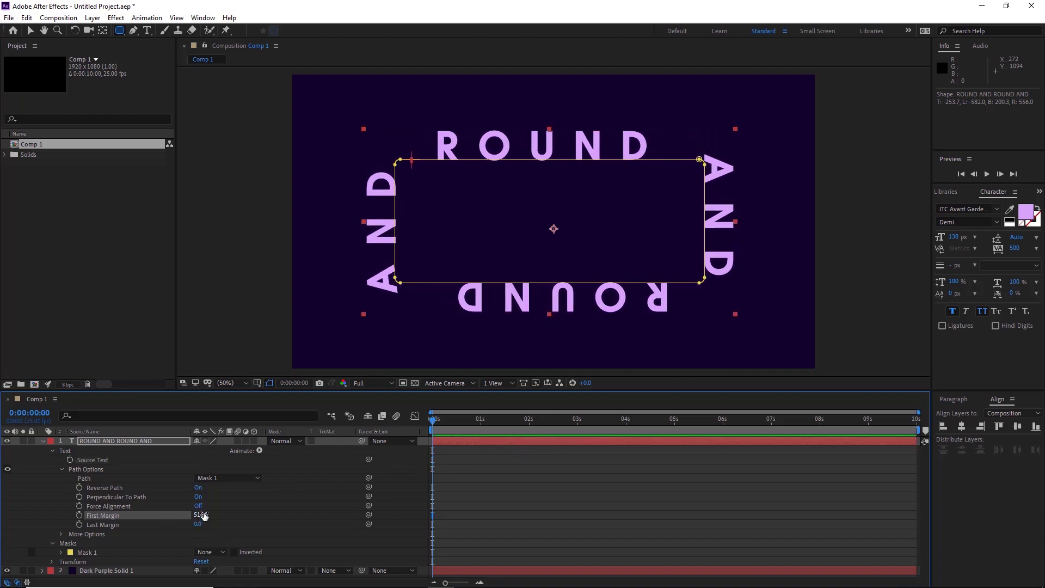
# Reset First Margin to 0 and set a keyframe at the start
pyautogui.click(202, 514)
pyautogui.write('0')
pyautogui.press('Return')
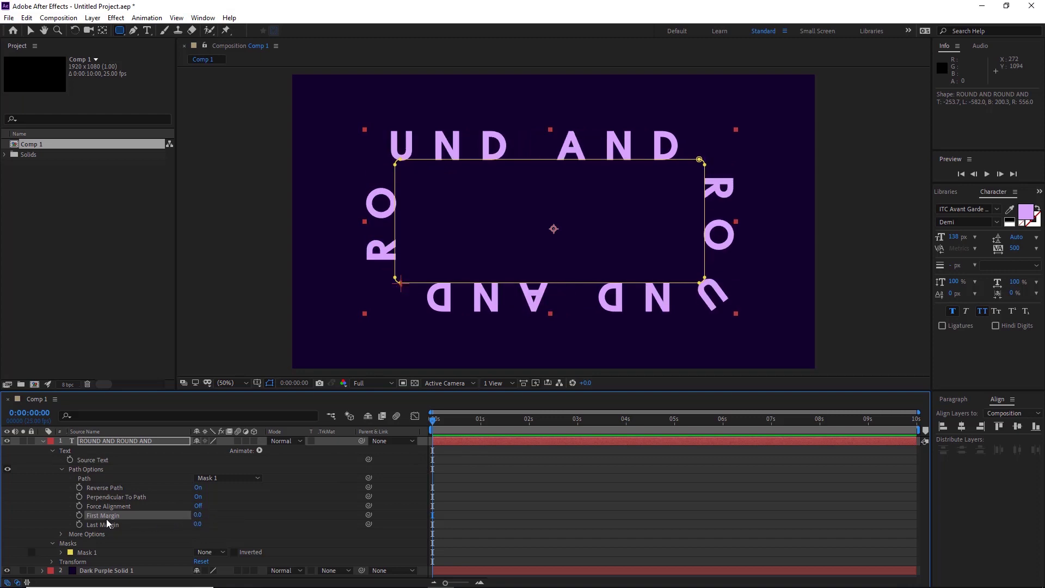
pyautogui.click(79, 516)
# At the end of the timeline, keyframe First Margin at 800 and preview the animation
pyautogui.moveTo(882, 423); pyautogui.dragTo(931, 421)
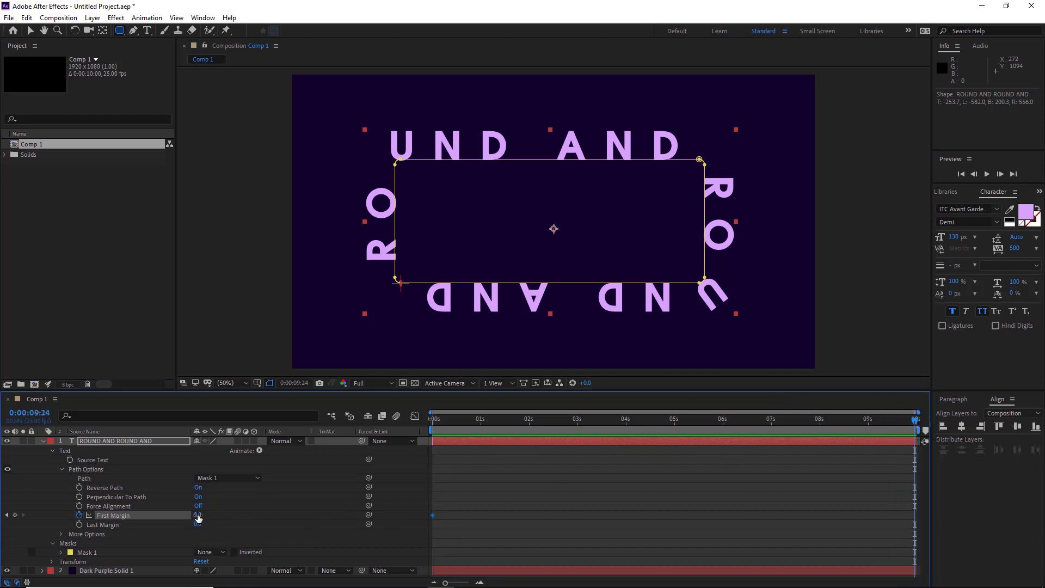
pyautogui.click(198, 516)
pyautogui.write('800')
pyautogui.press('Return')
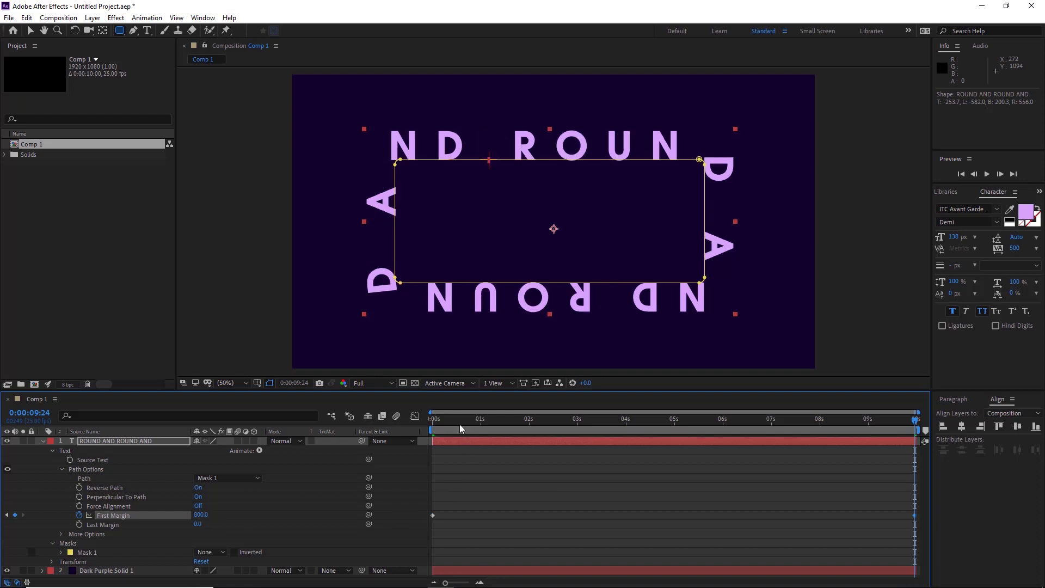
pyautogui.press('space')
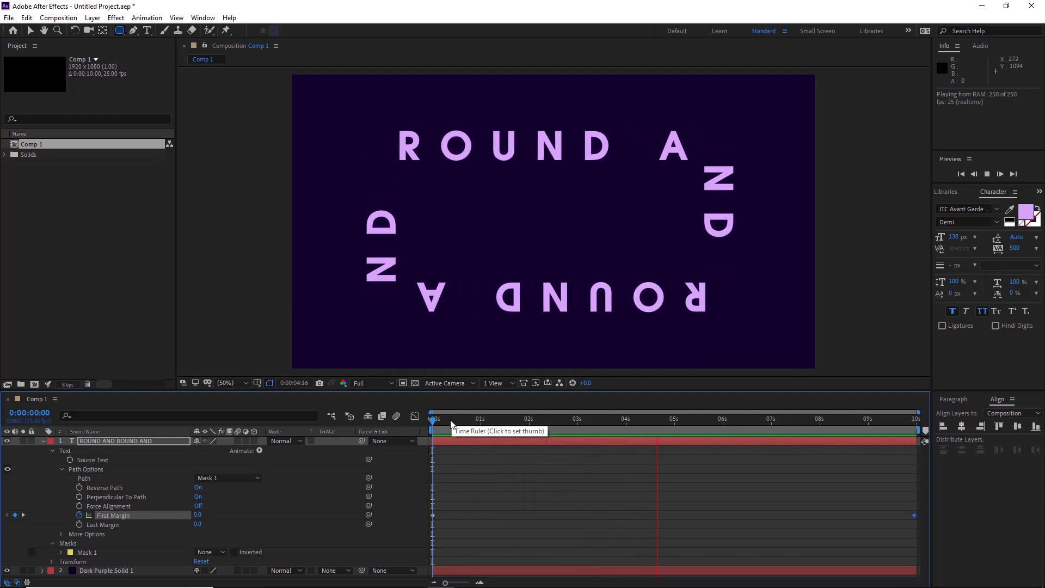
# Enable motion blur on the text layer and the composition, then preview the blurred motion
pyautogui.click(443, 424)
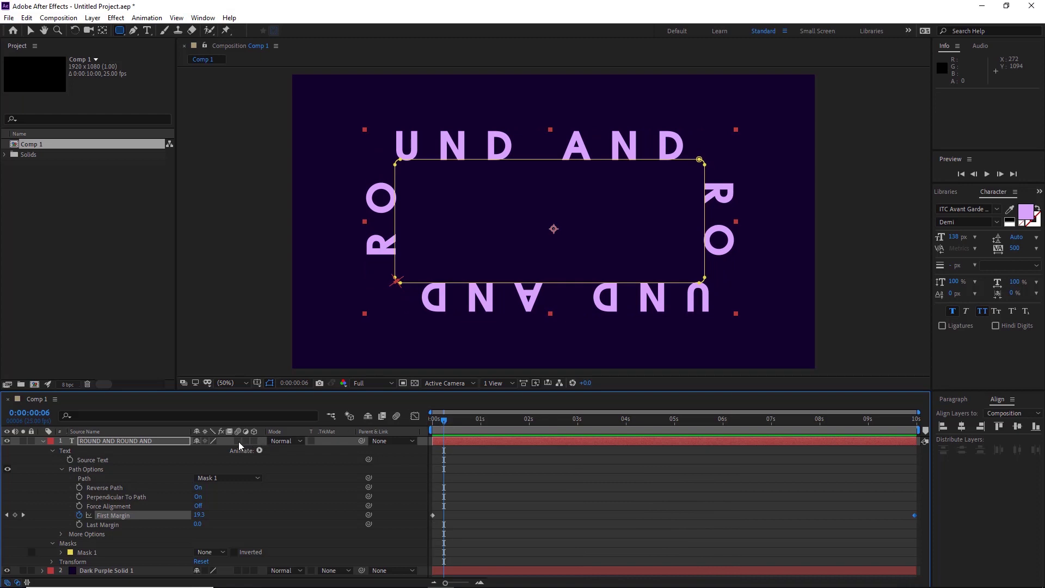
pyautogui.click(238, 441)
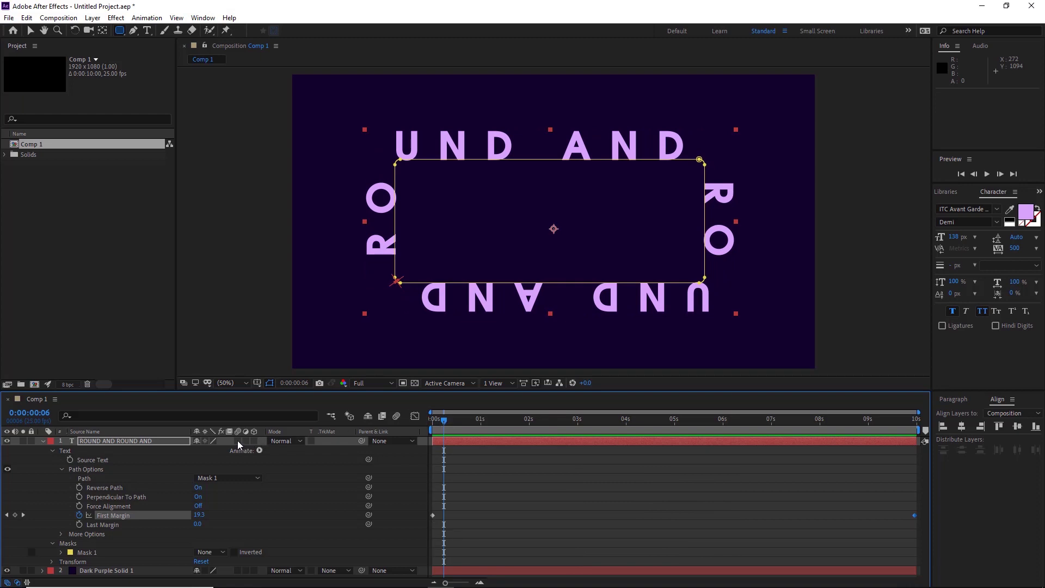
pyautogui.click(397, 416)
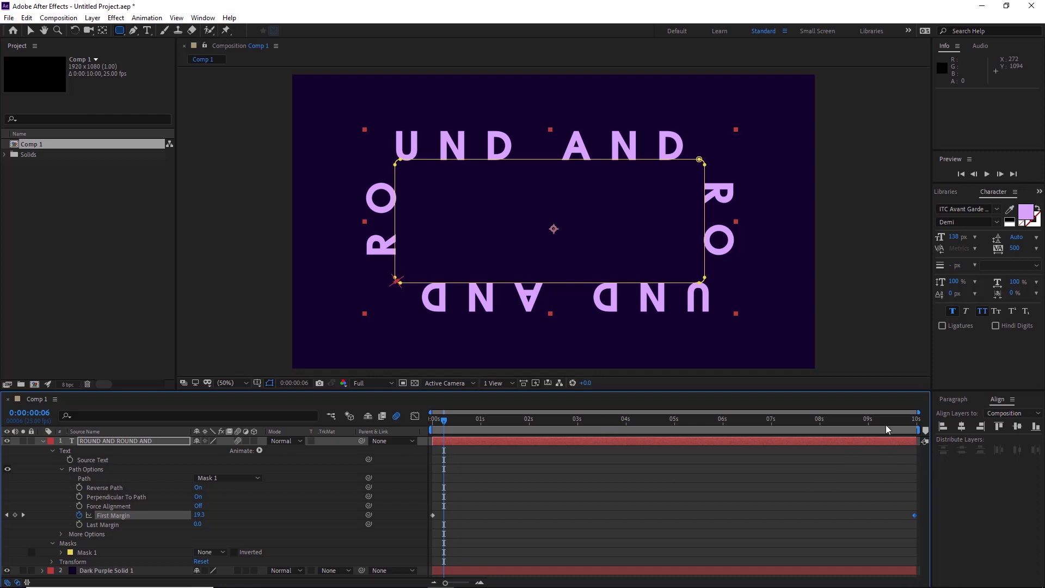
pyautogui.moveTo(886, 429); pyautogui.dragTo(473, 426)
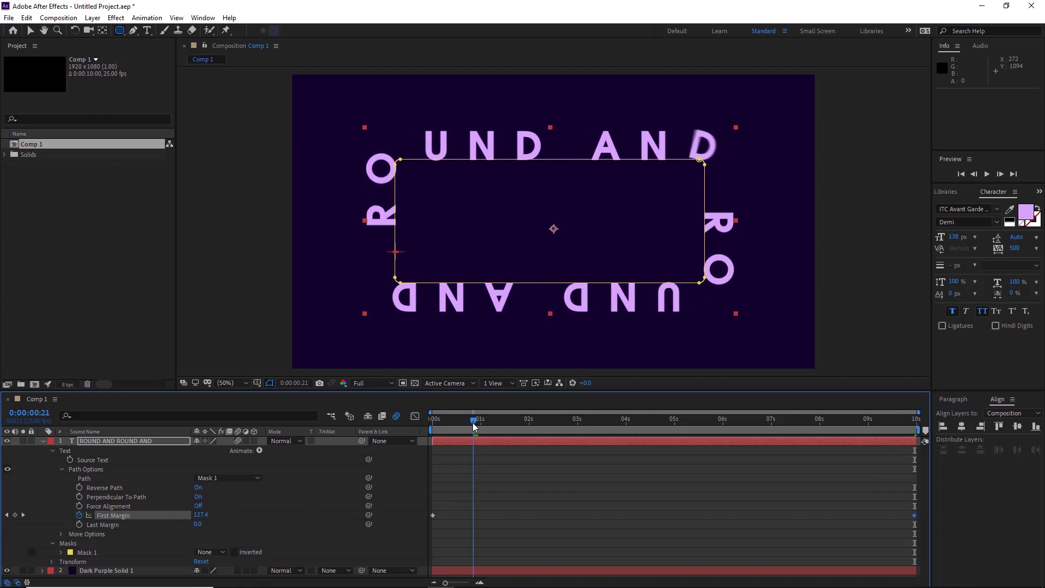
pyautogui.press('space')
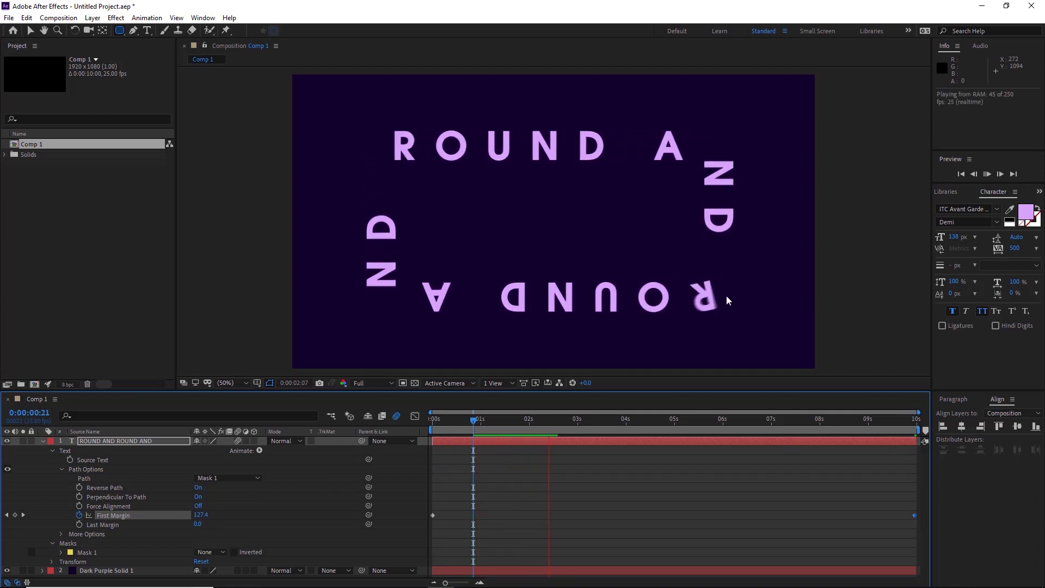
pyautogui.click(589, 424)
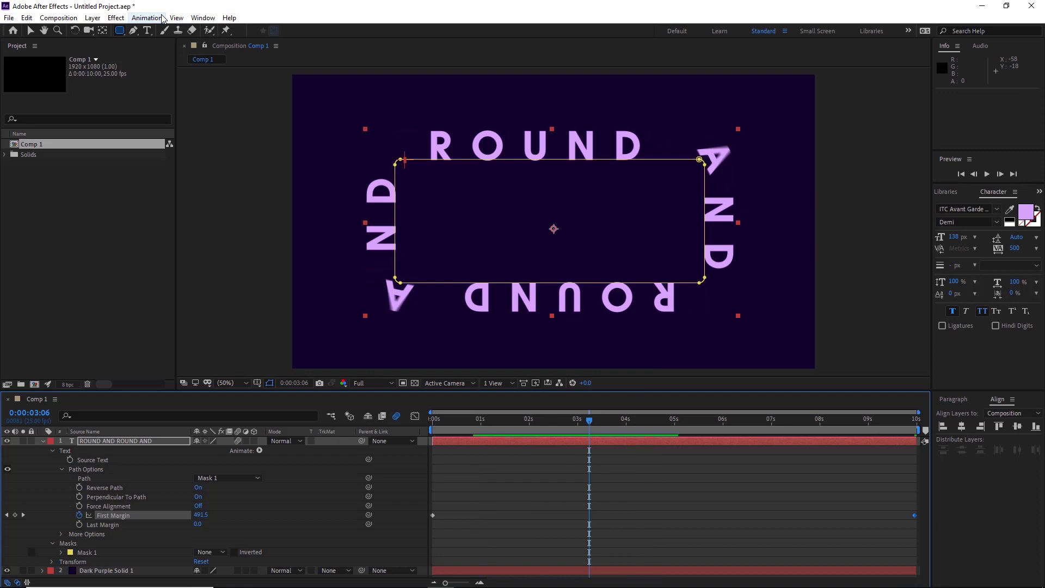
# Draw a circular ellipse mask, Mask 2, around the composition centre
pyautogui.click(121, 34)
pyautogui.click(166, 54)
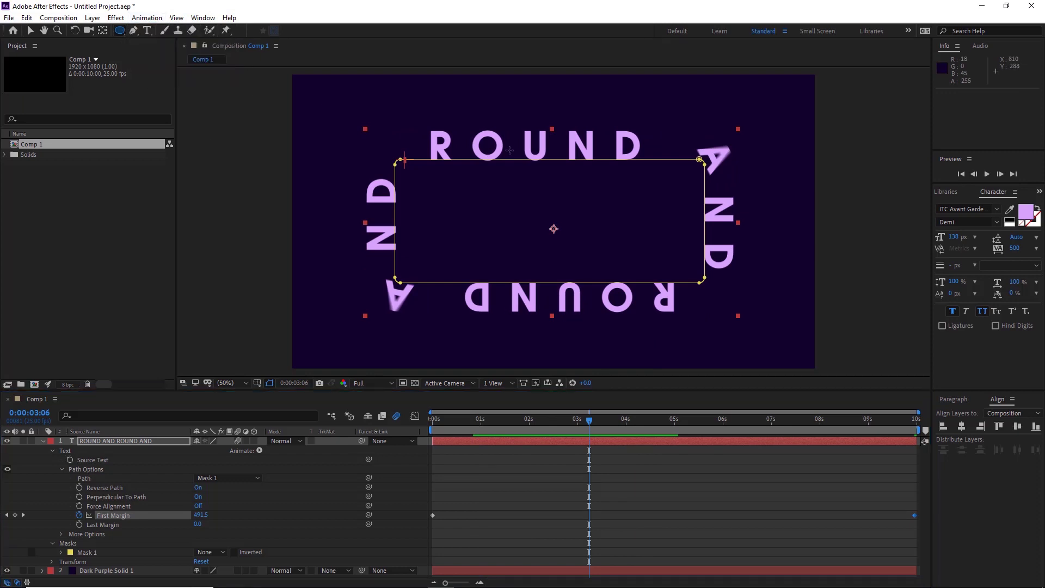
pyautogui.moveTo(486, 141); pyautogui.dragTo(656, 310)
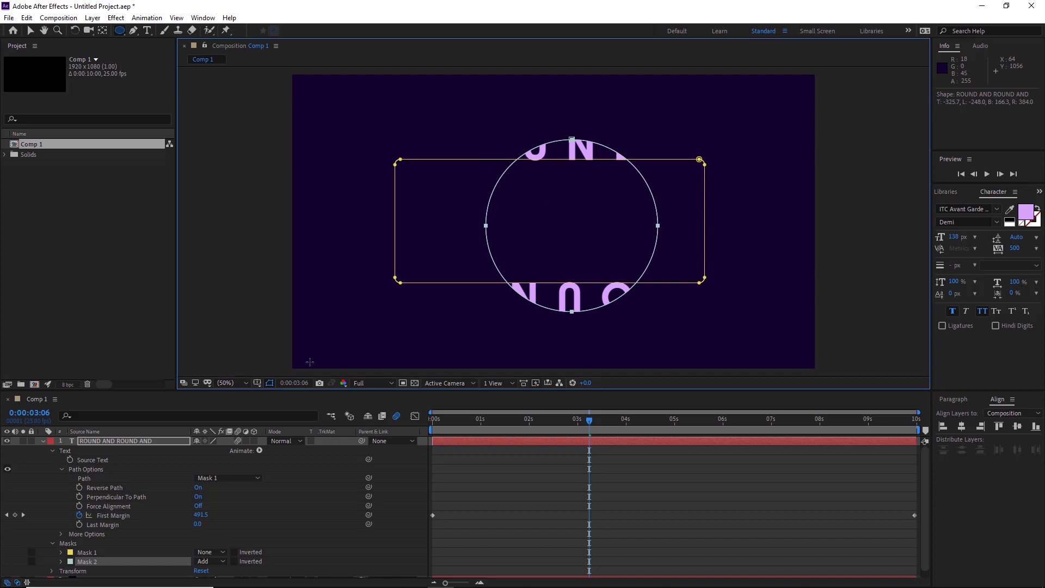
# Set the text path to Mask 2, shrink the text to 87 px, and preview
pyautogui.click(235, 485)
pyautogui.click(217, 517)
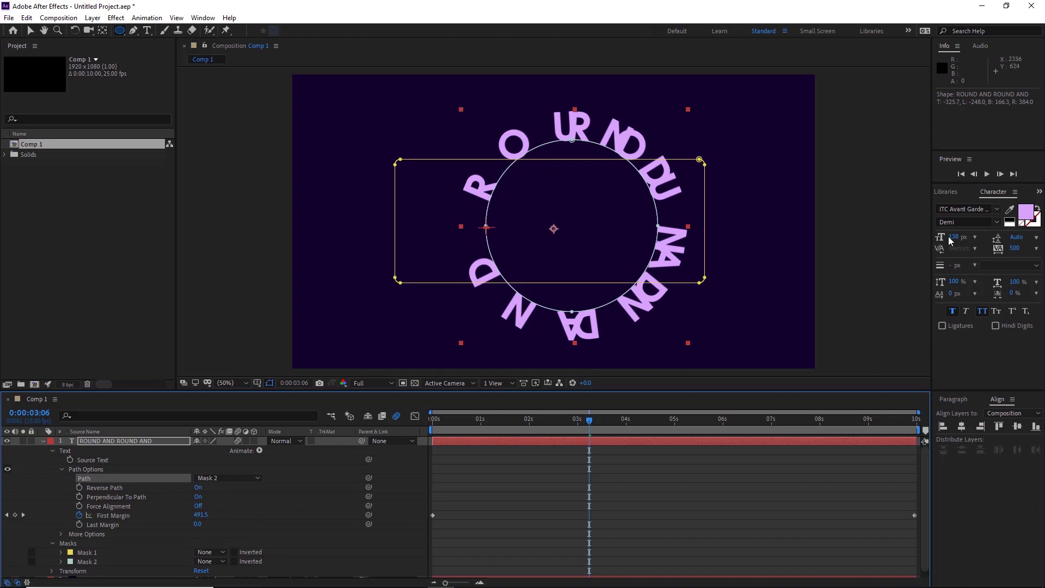
pyautogui.moveTo(954, 240); pyautogui.dragTo(926, 239)
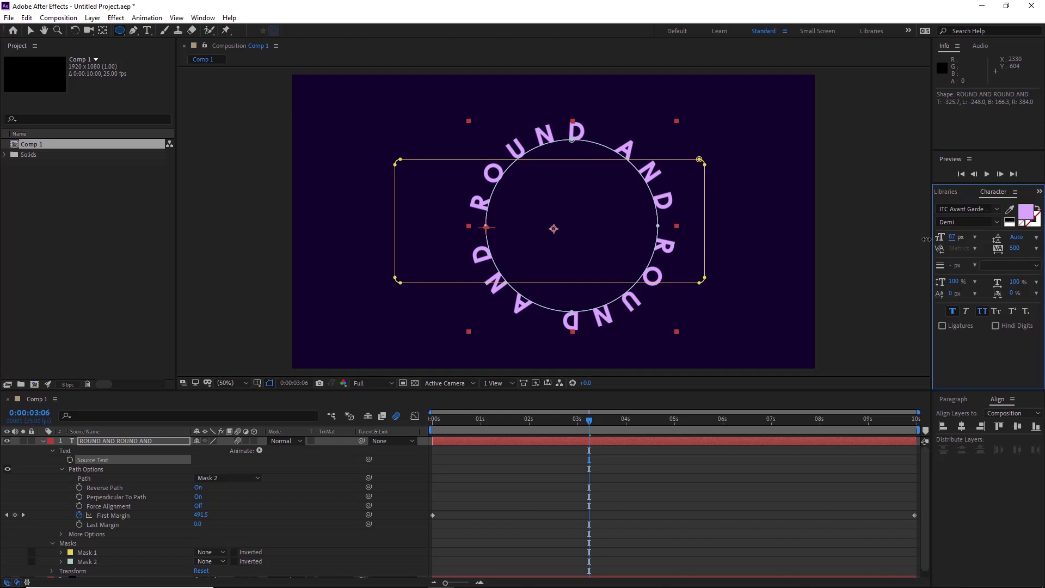
pyautogui.press('space')
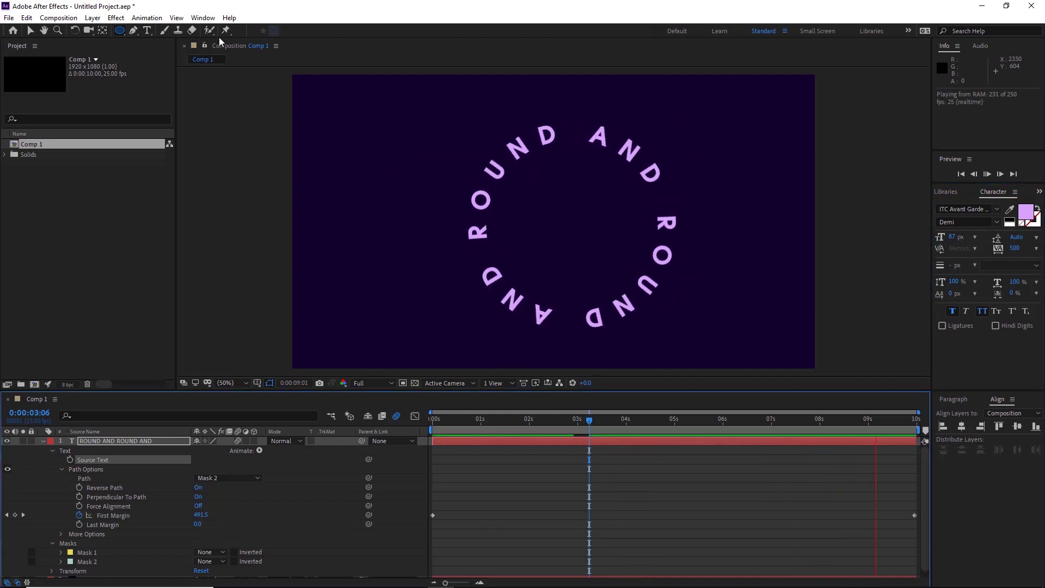
pyautogui.press('space')
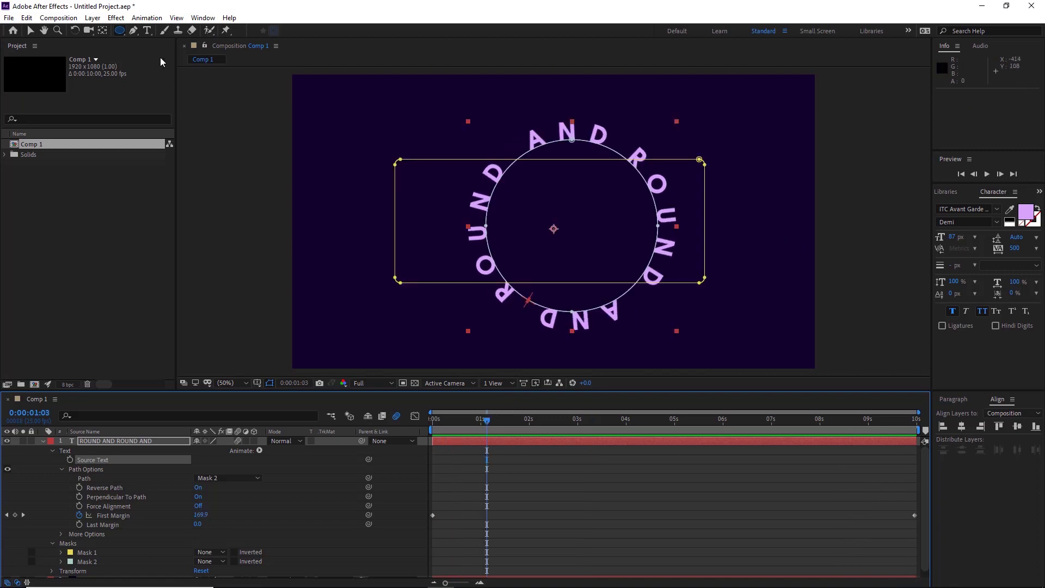
# Draw a closed, curving eight-point Mask 3 with the Pen Tool around the composition
pyautogui.click(134, 31)
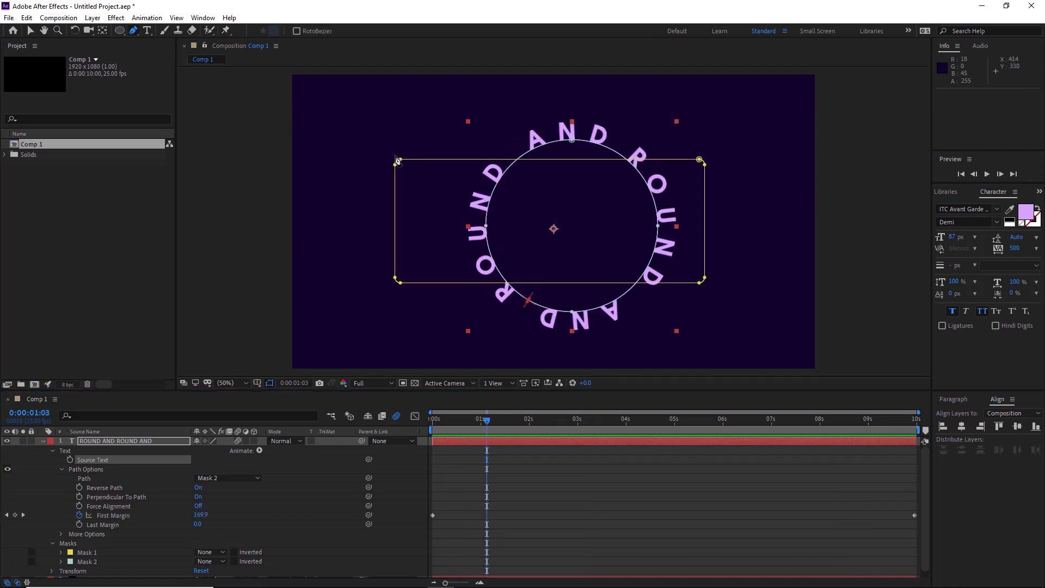
pyautogui.click(347, 121)
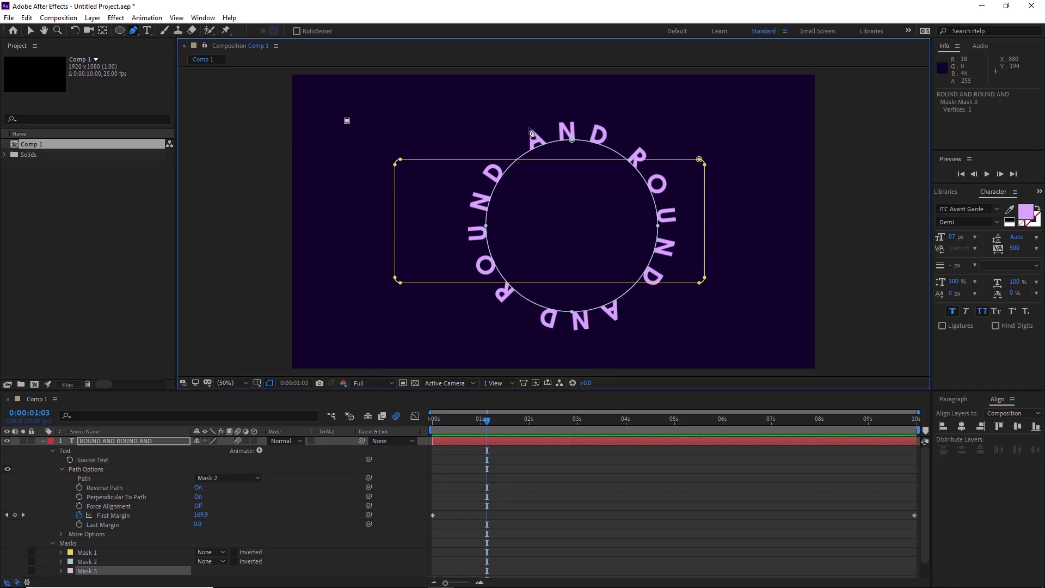
pyautogui.moveTo(475, 121); pyautogui.dragTo(502, 121)
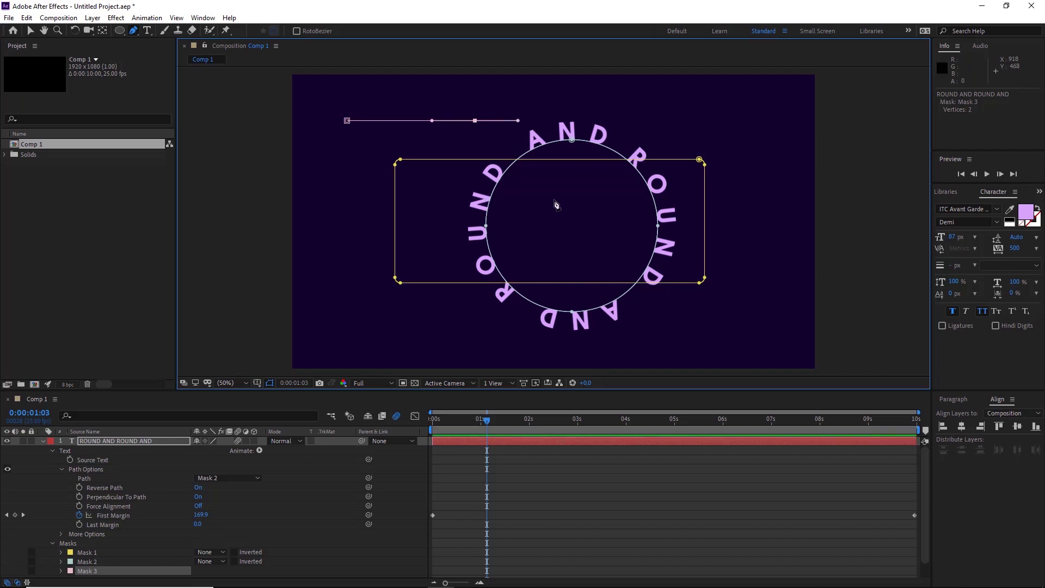
pyautogui.moveTo(552, 199); pyautogui.dragTo(598, 200)
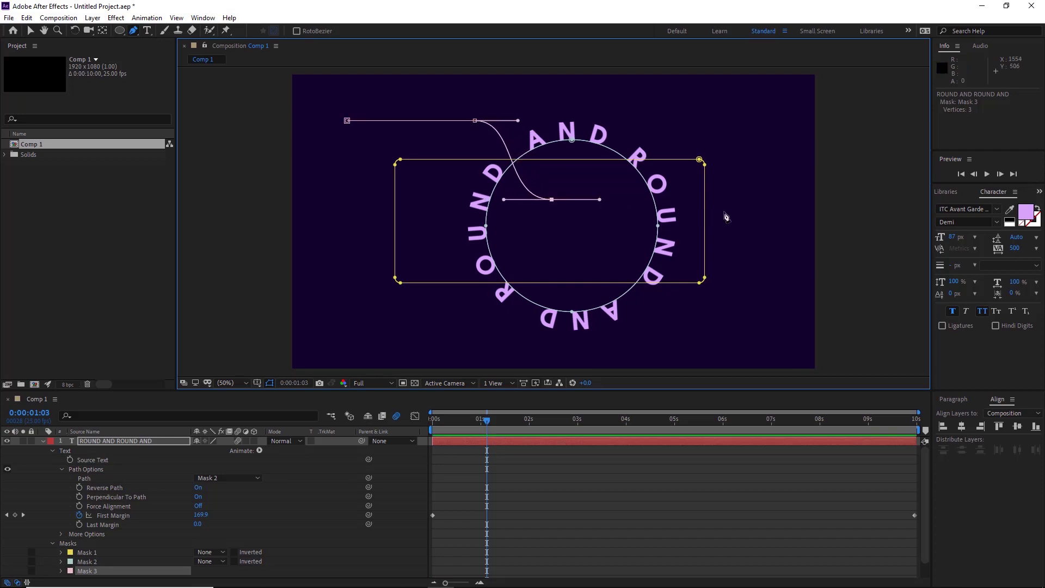
pyautogui.moveTo(692, 241); pyautogui.dragTo(691, 269)
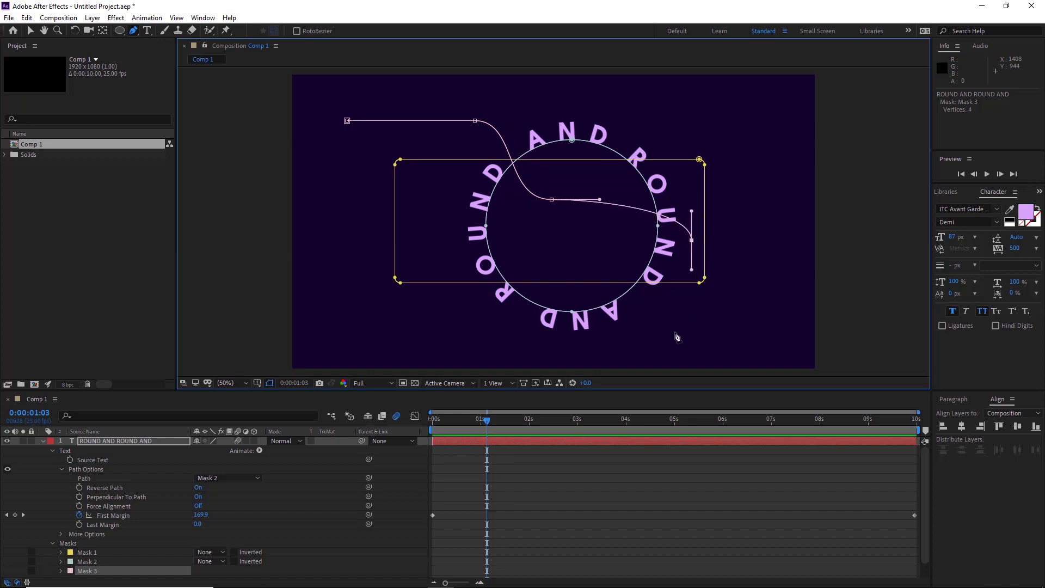
pyautogui.moveTo(674, 332)
pyautogui.mouseDown()
pyautogui.moveTo(645, 331)
pyautogui.moveTo(656, 334)
pyautogui.mouseUp()
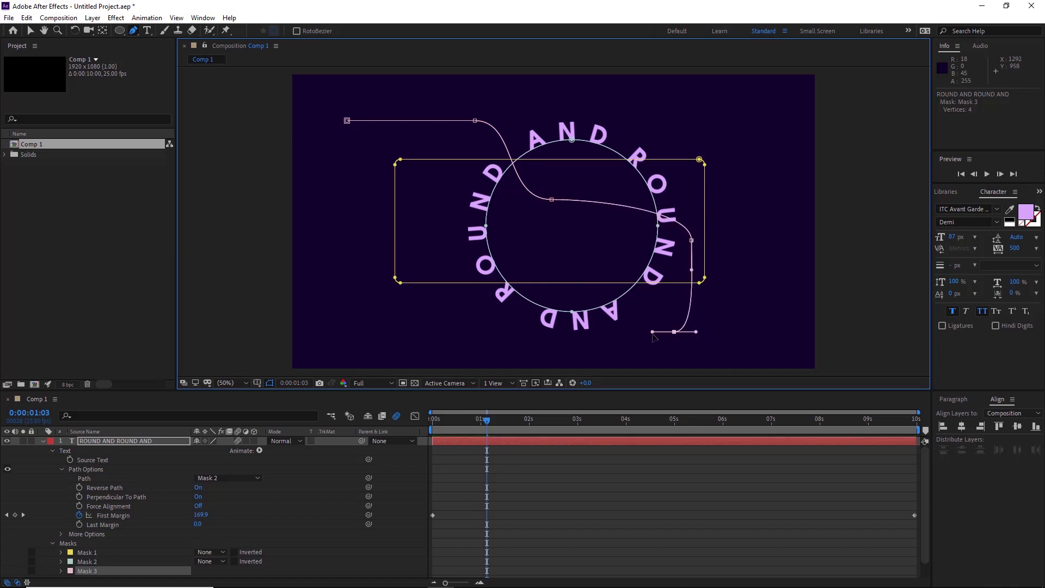
pyautogui.moveTo(384, 335); pyautogui.dragTo(364, 335)
pyautogui.moveTo(343, 294); pyautogui.dragTo(343, 284)
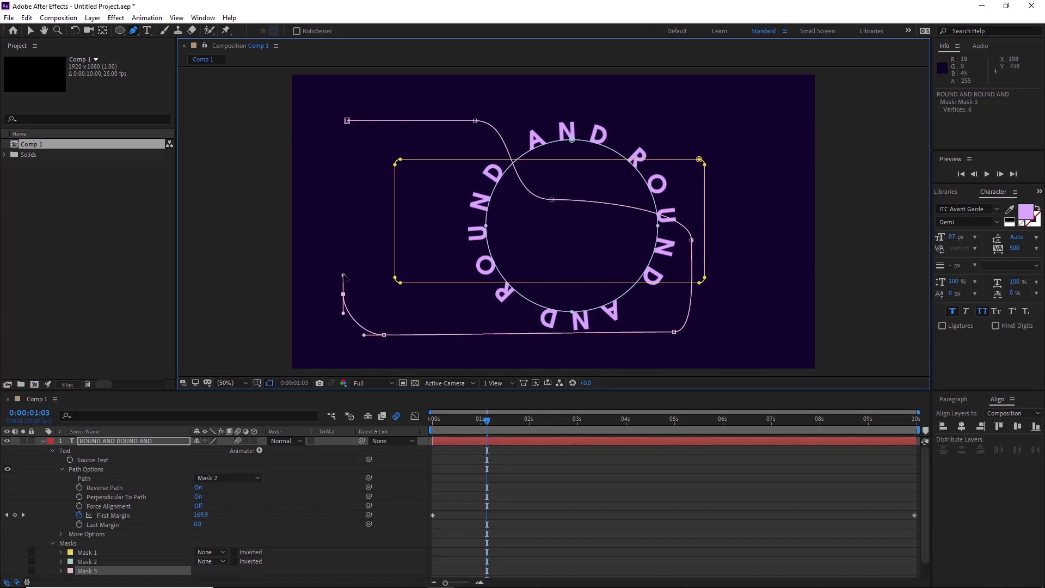
pyautogui.click(336, 158)
pyautogui.moveTo(338, 143); pyautogui.dragTo(356, 120)
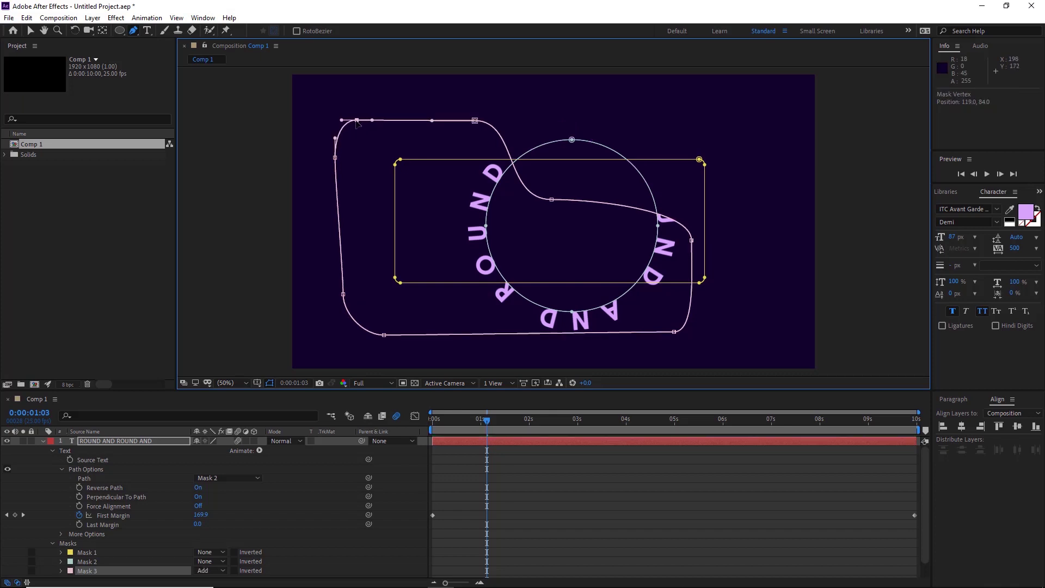
# Set the text path to Mask 3 and preview it from the start
pyautogui.click(244, 481)
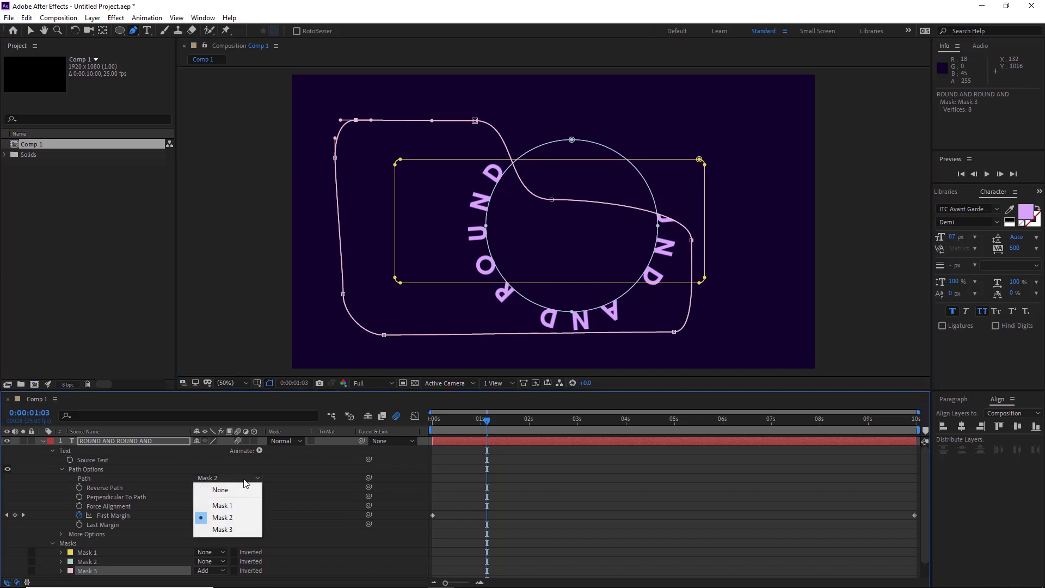
pyautogui.click(226, 531)
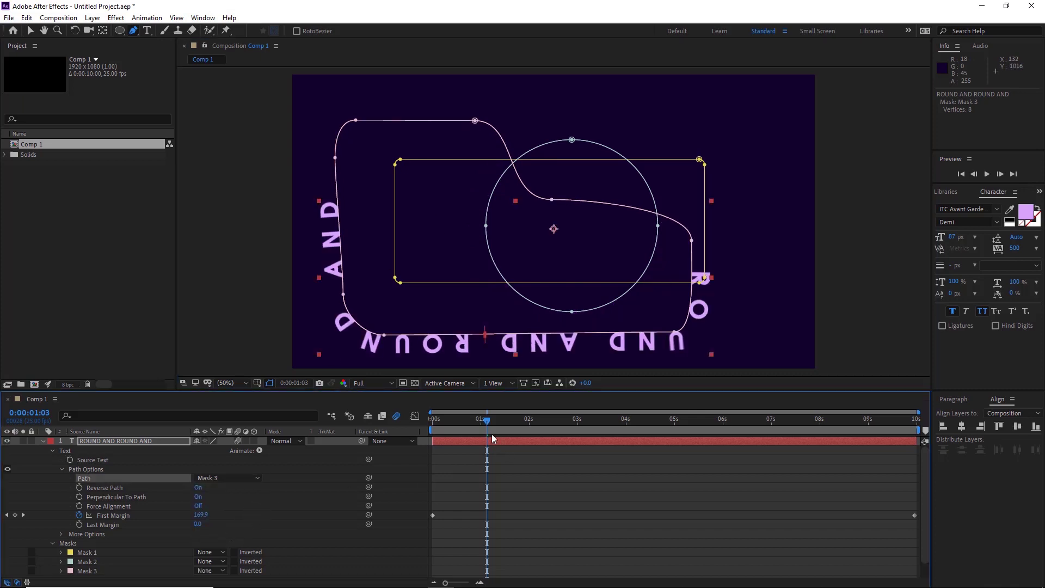
pyautogui.moveTo(492, 434); pyautogui.dragTo(413, 439)
pyautogui.press('space')
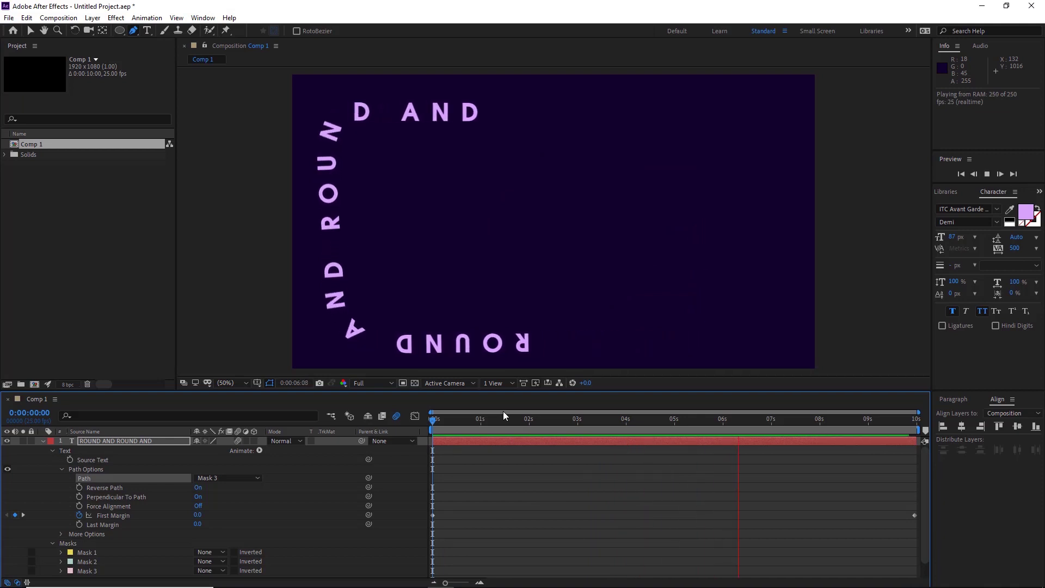
pyautogui.press('space')
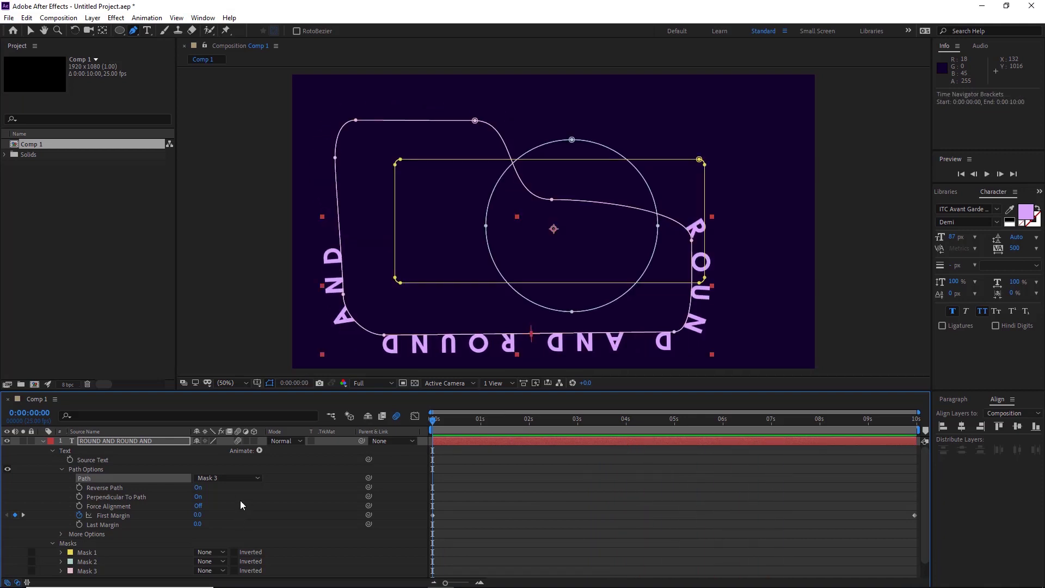
# Turn Reverse Path off, enlarge the text to 121 px, and preview again
pyautogui.click(197, 487)
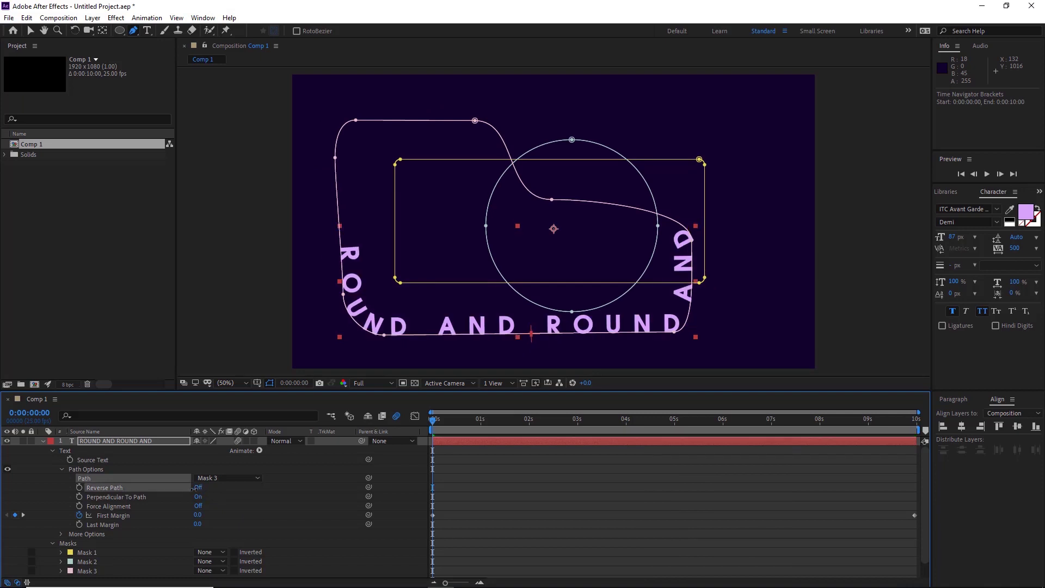
pyautogui.moveTo(953, 240); pyautogui.dragTo(841, 238)
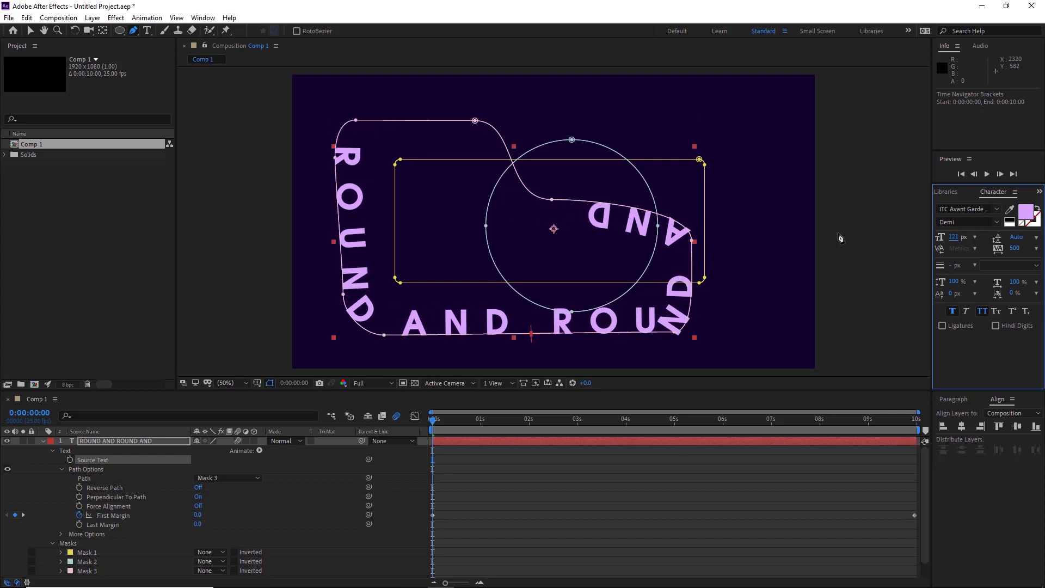
pyautogui.press('space')
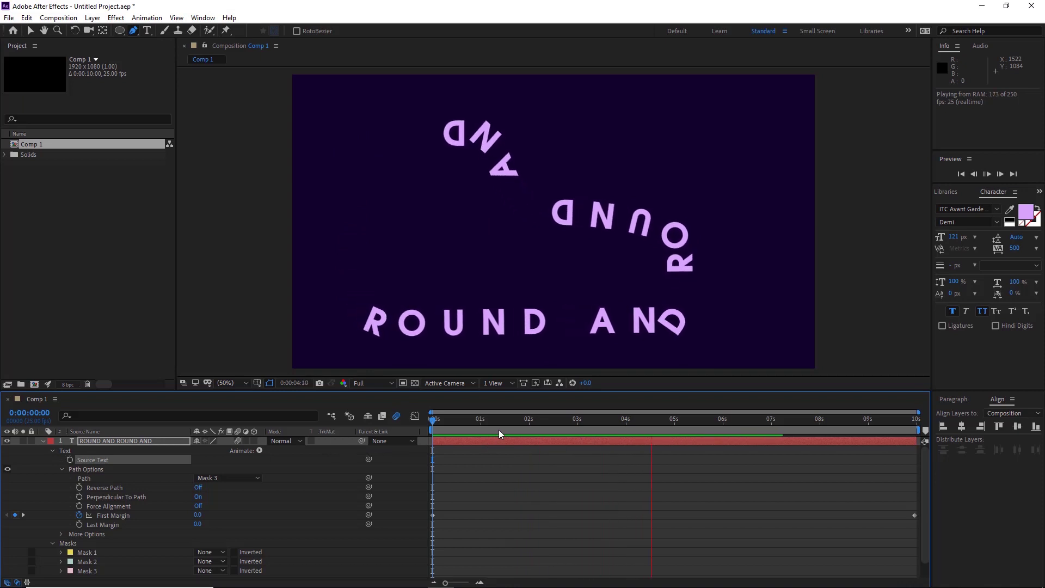
pyautogui.press('space')
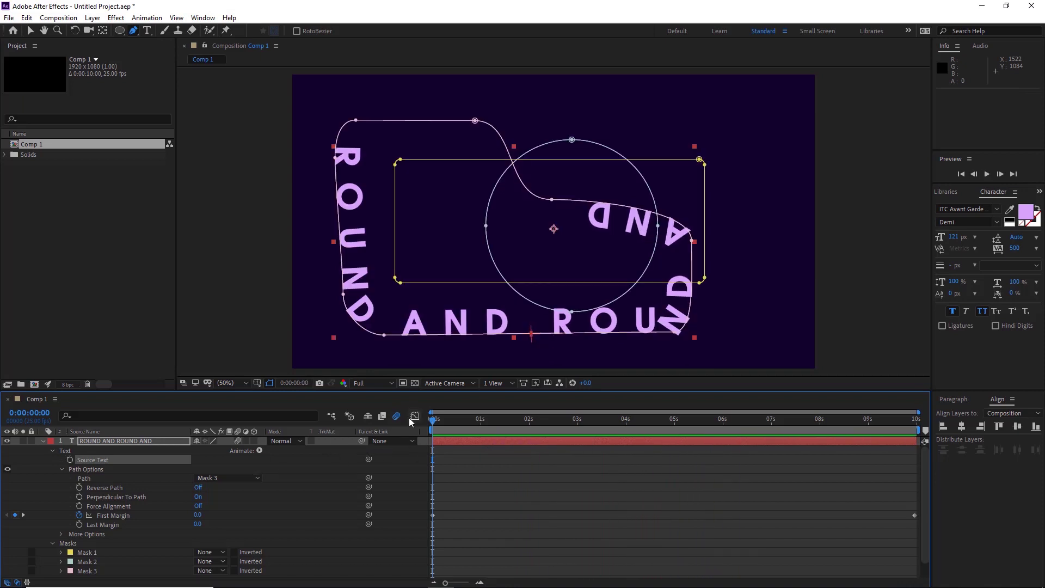